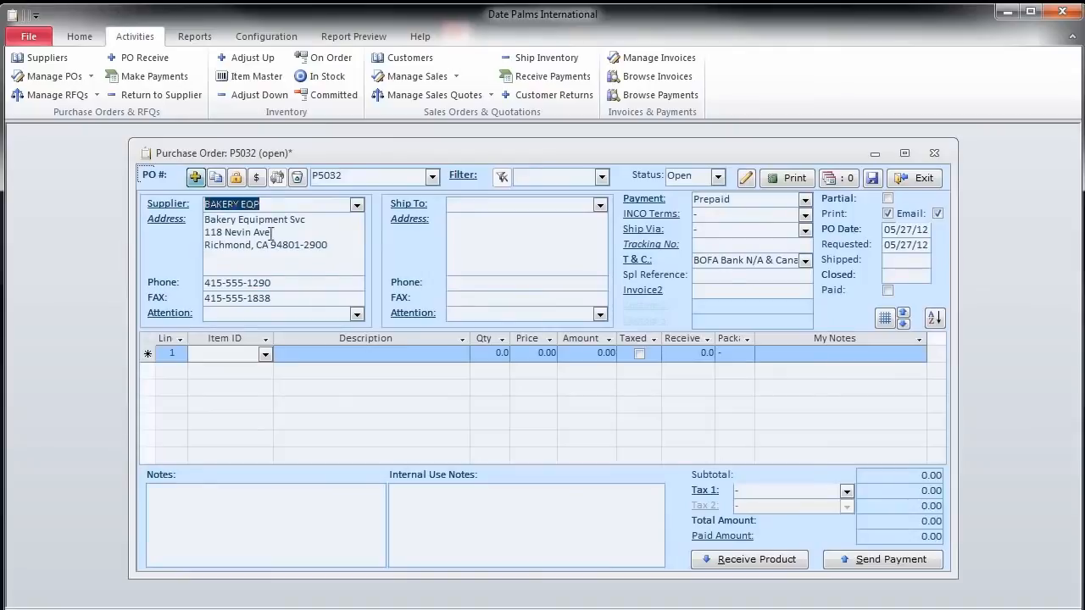
Open the supplier list from the purchase order's supplier field and add a new supplier record with the ID ABC
double_click(268, 208)
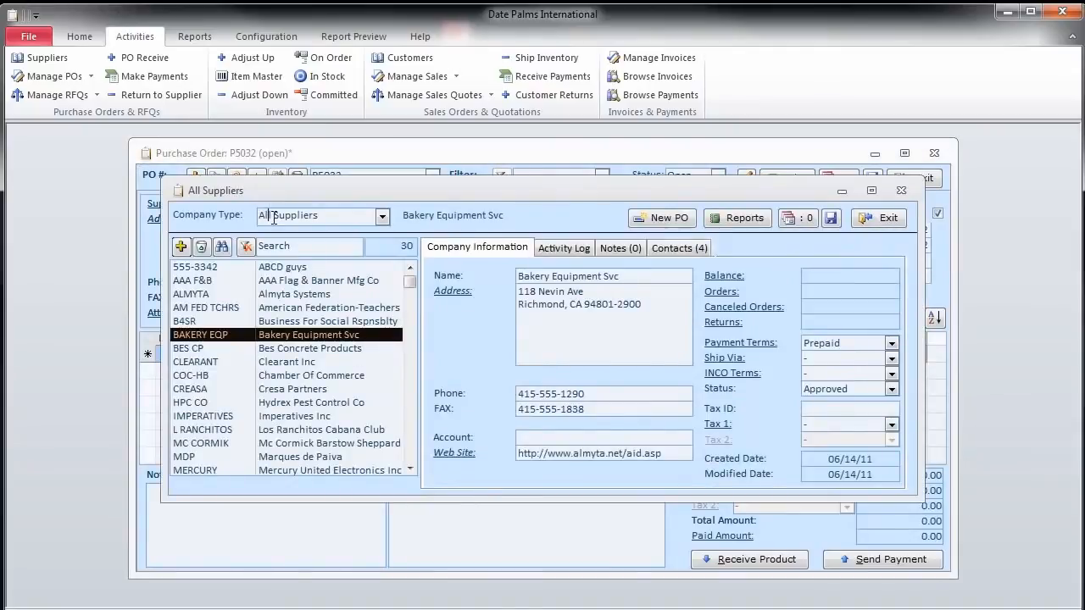
left_click(181, 247)
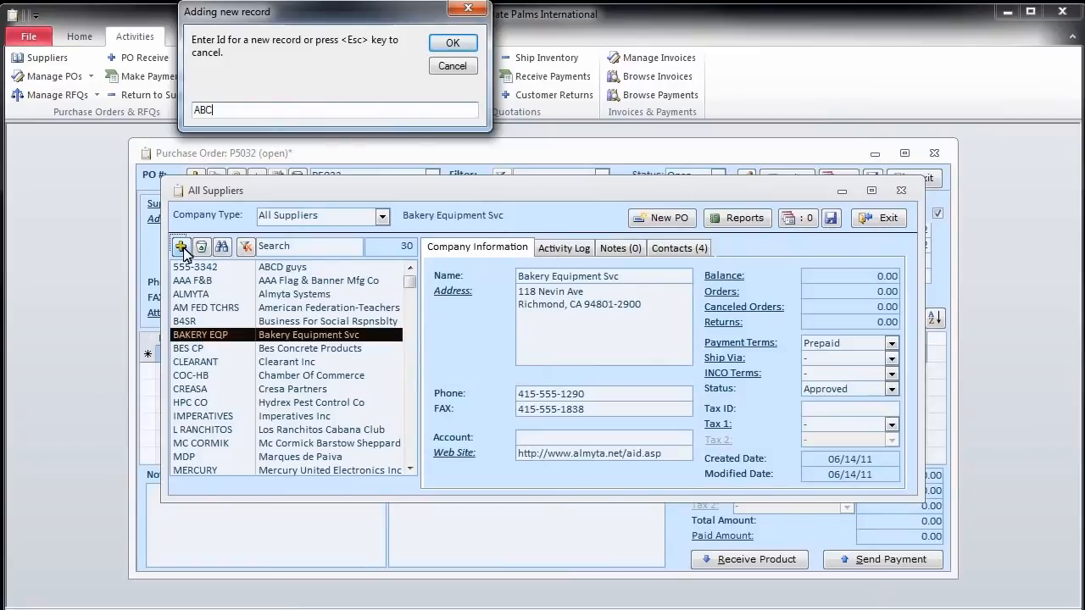
key("Return")
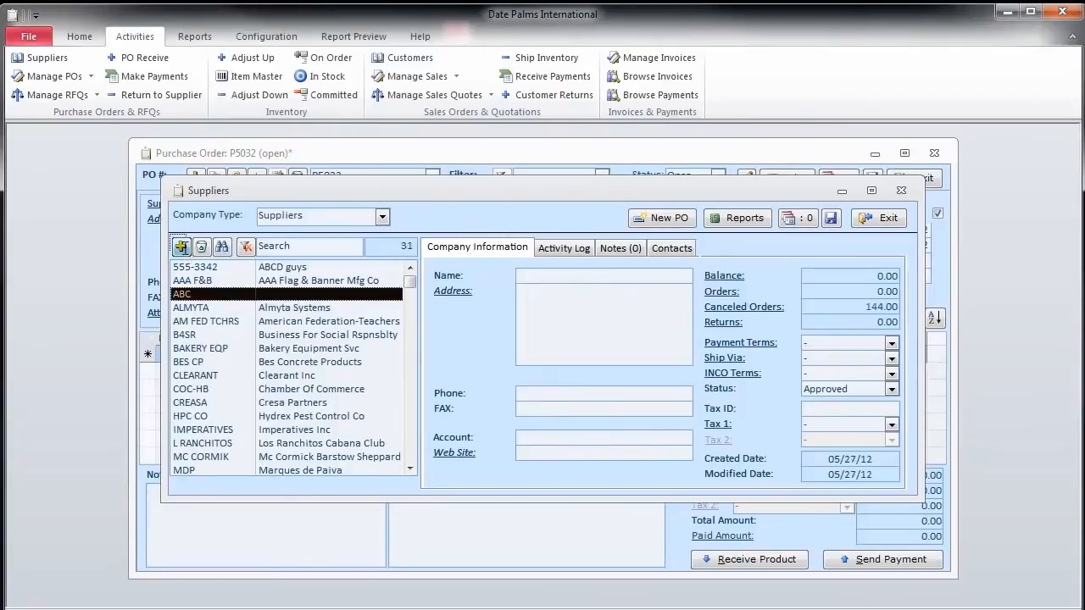
Name the new supplier ABC Company, fill in its postal address, and return to the purchase order
left_click(526, 274)
type("ABC Company")
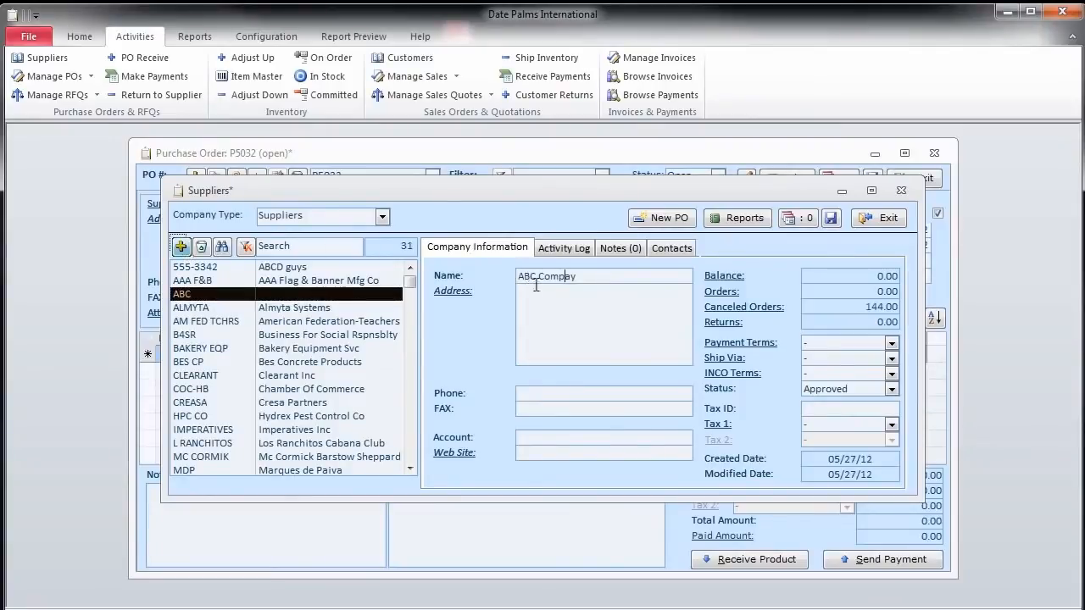
left_click(537, 311)
type("123 Main St")
key("Return")
type("Henderson, NV 89012")
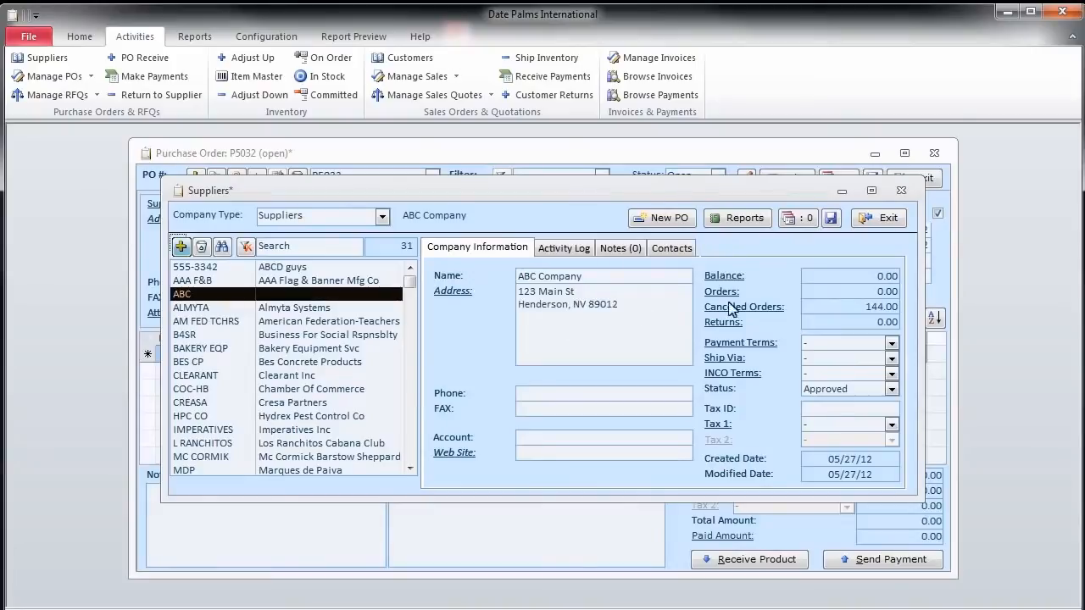
left_click(883, 219)
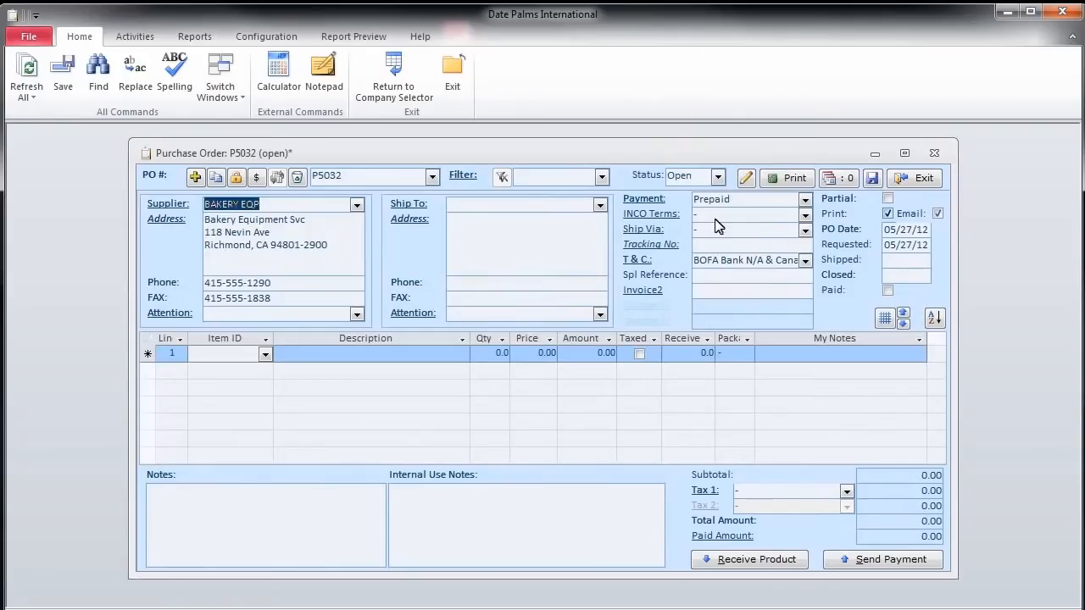
Set the purchase order's supplier to ABC and its ship-to destination to MY LOCATION
left_click(356, 206)
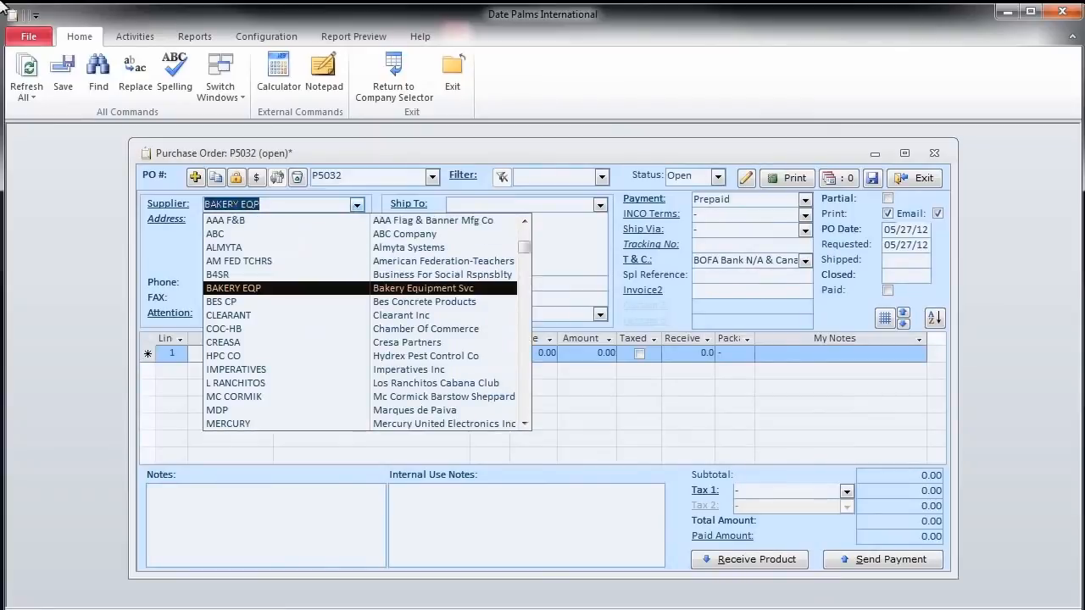
left_click(352, 234)
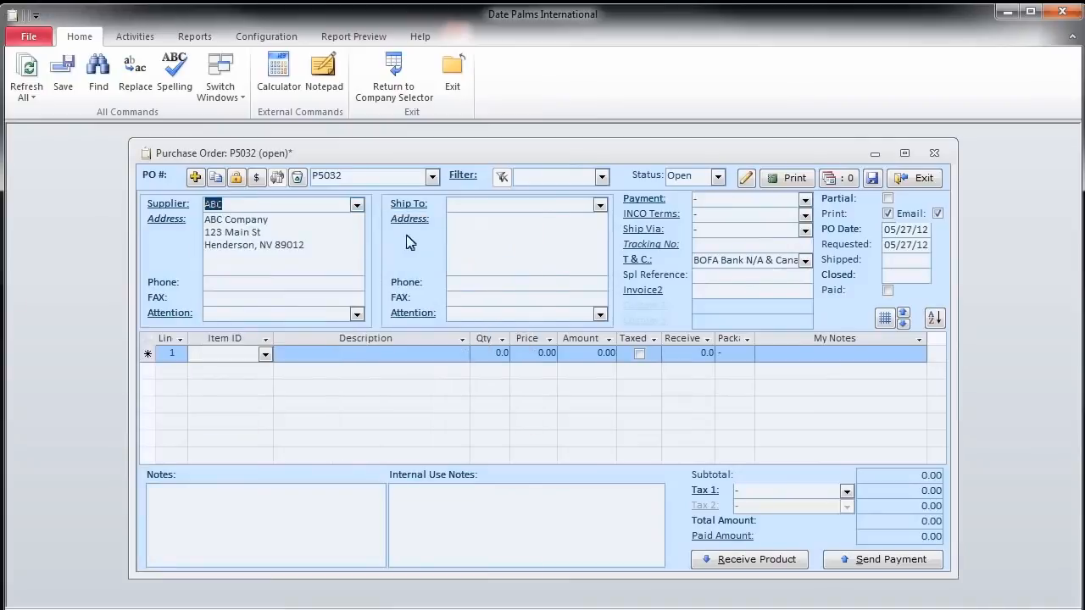
left_click(599, 207)
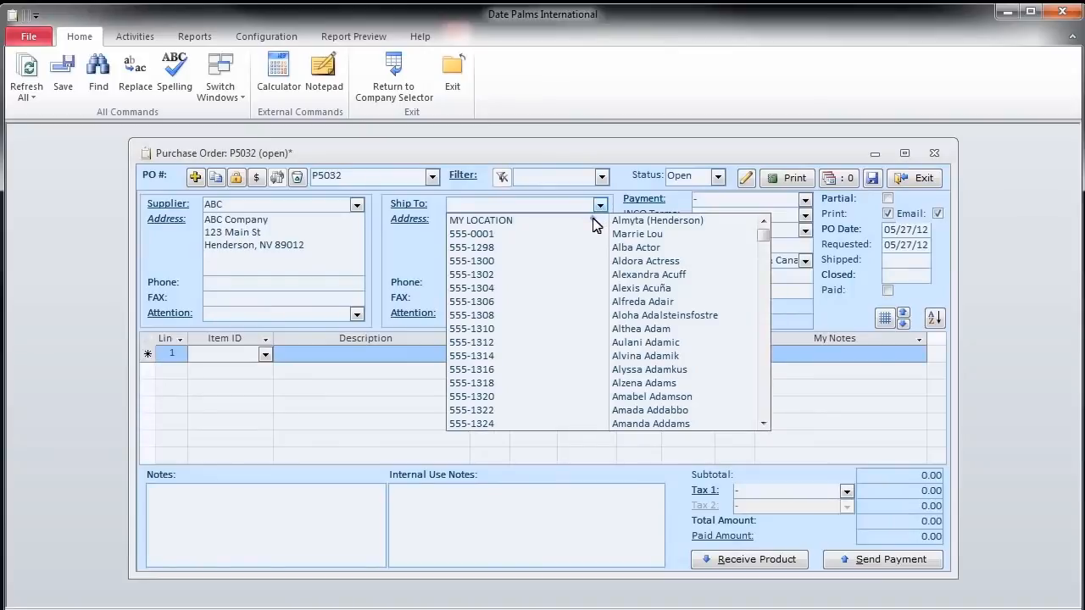
left_click(594, 224)
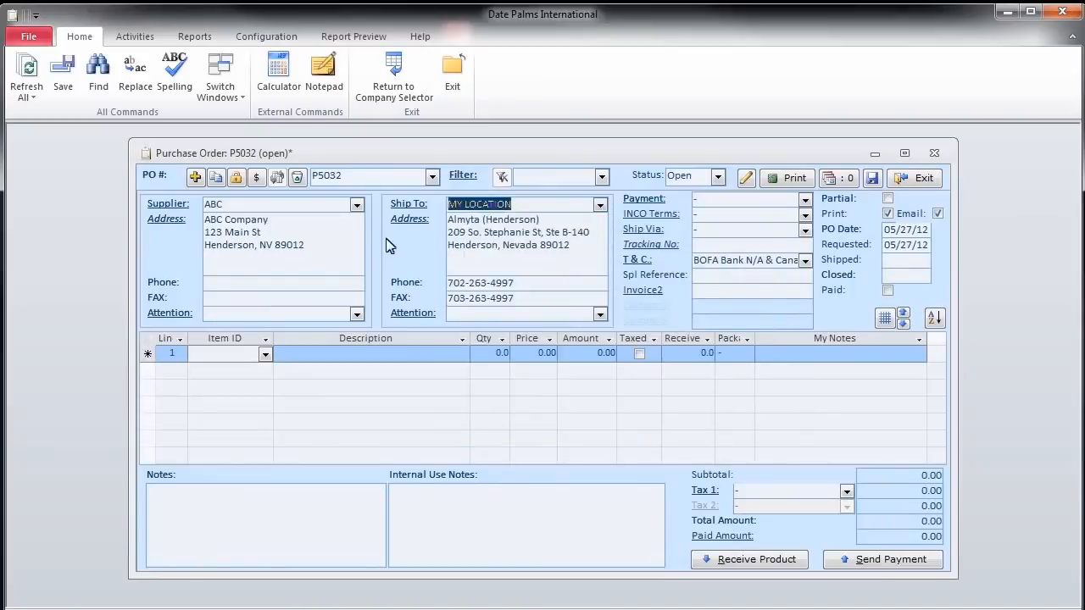
Add item ACAB101 as the first order line with a quantity of 11 and a price of 19.00
left_click(266, 355)
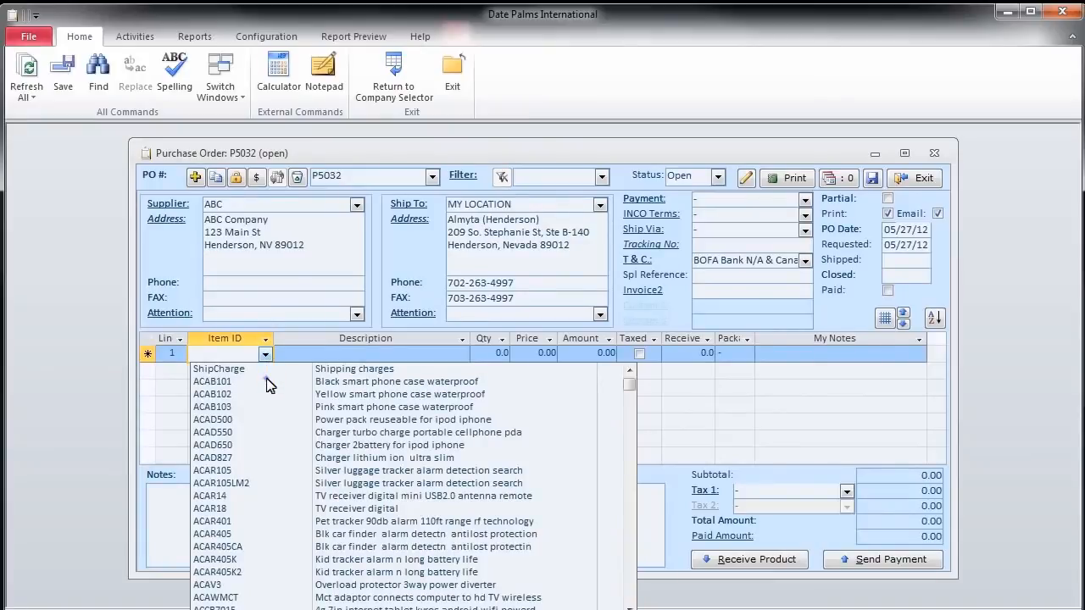
left_click(267, 381)
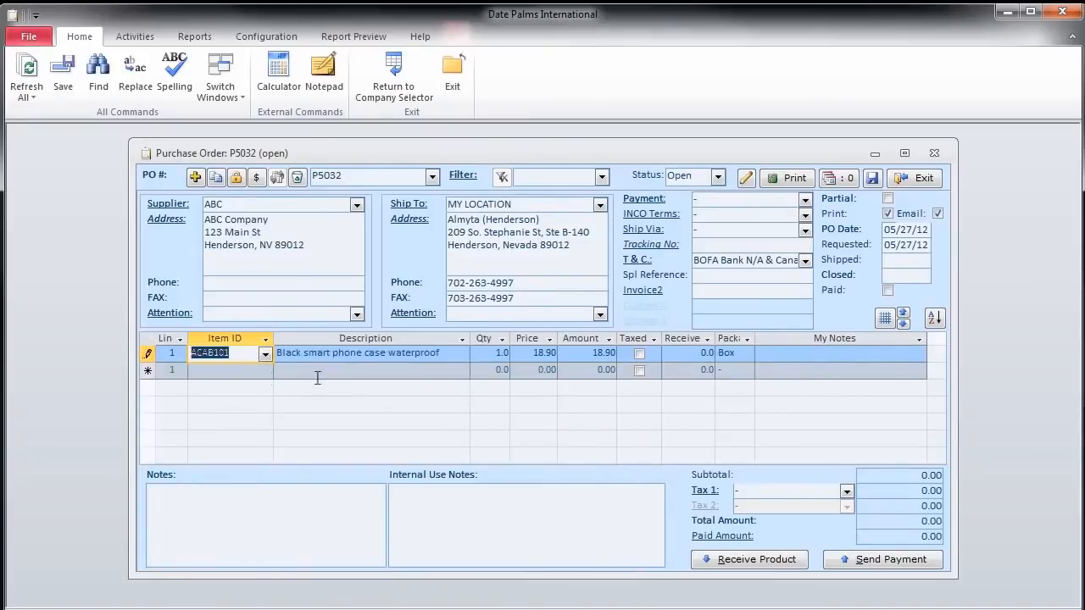
left_click(486, 354)
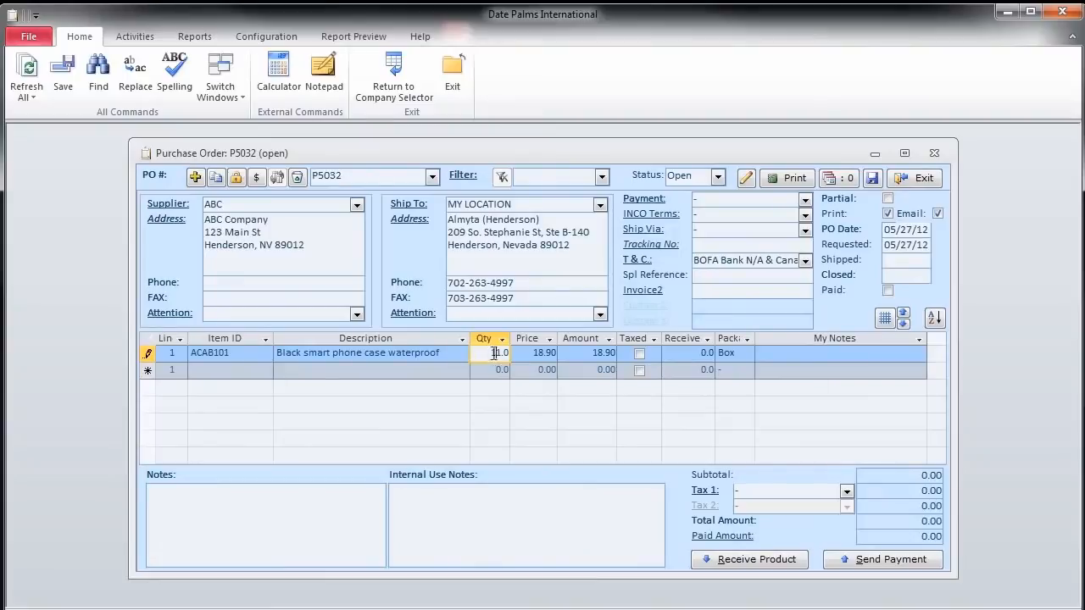
type("1")
left_click(519, 354)
type("19")
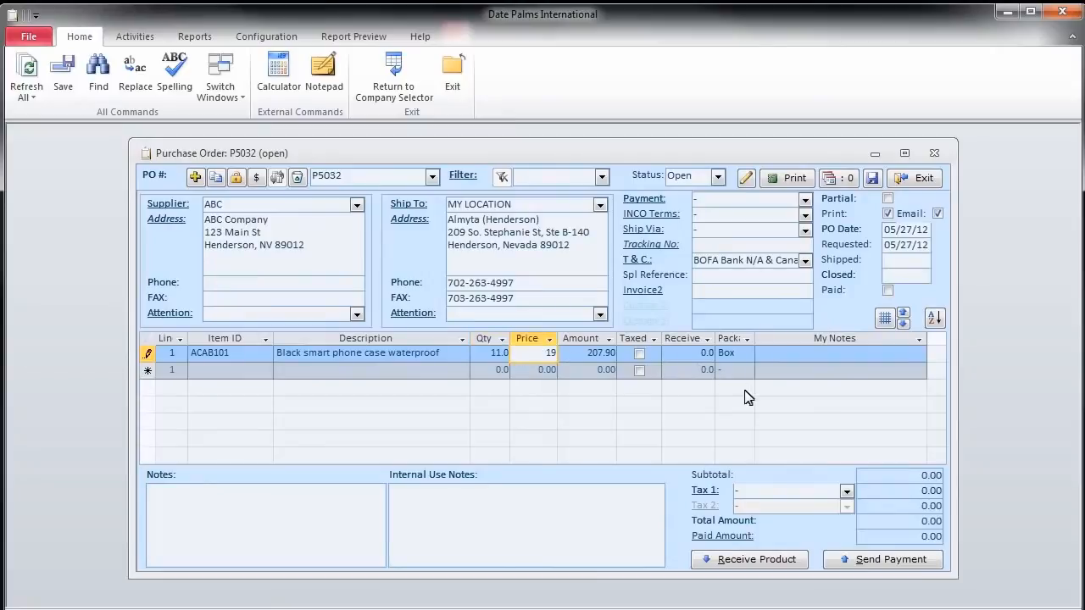
key("Return")
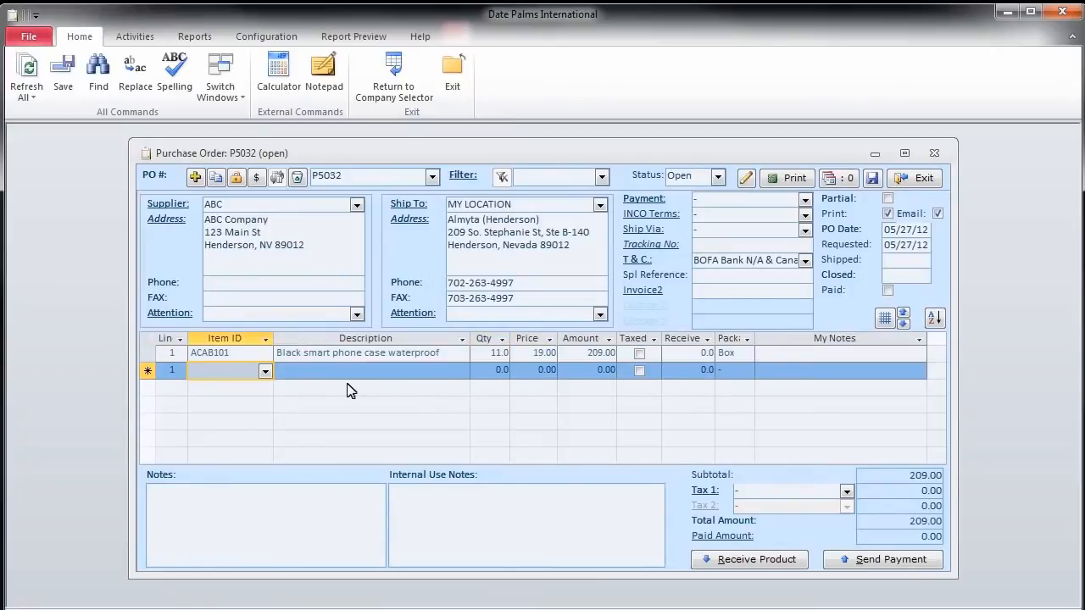
Add item ACAD550 as the second line of the purchase order
left_click(264, 373)
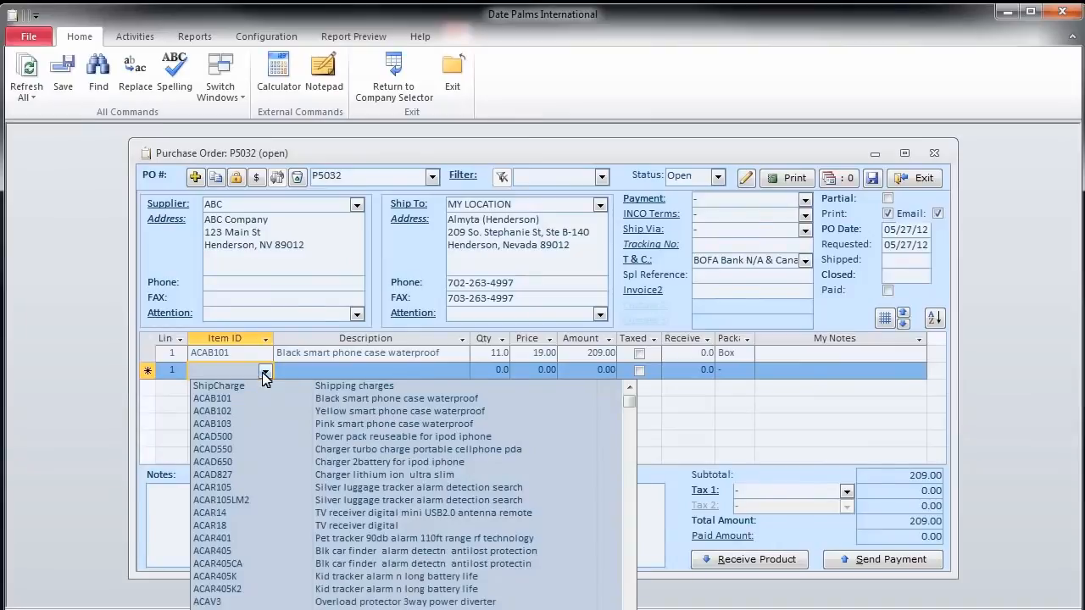
left_click(261, 450)
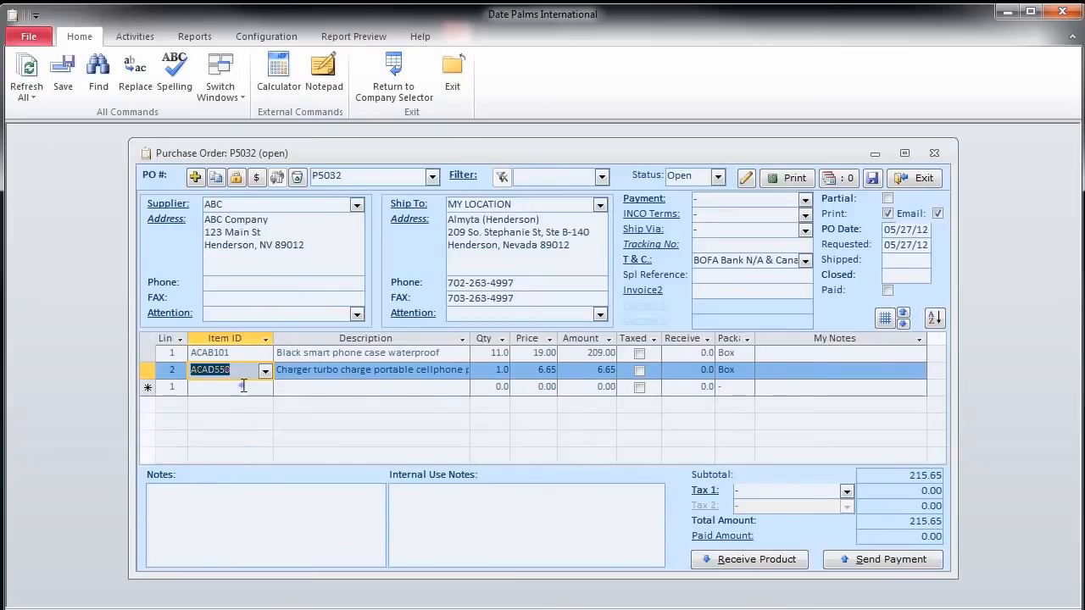
left_click(243, 386)
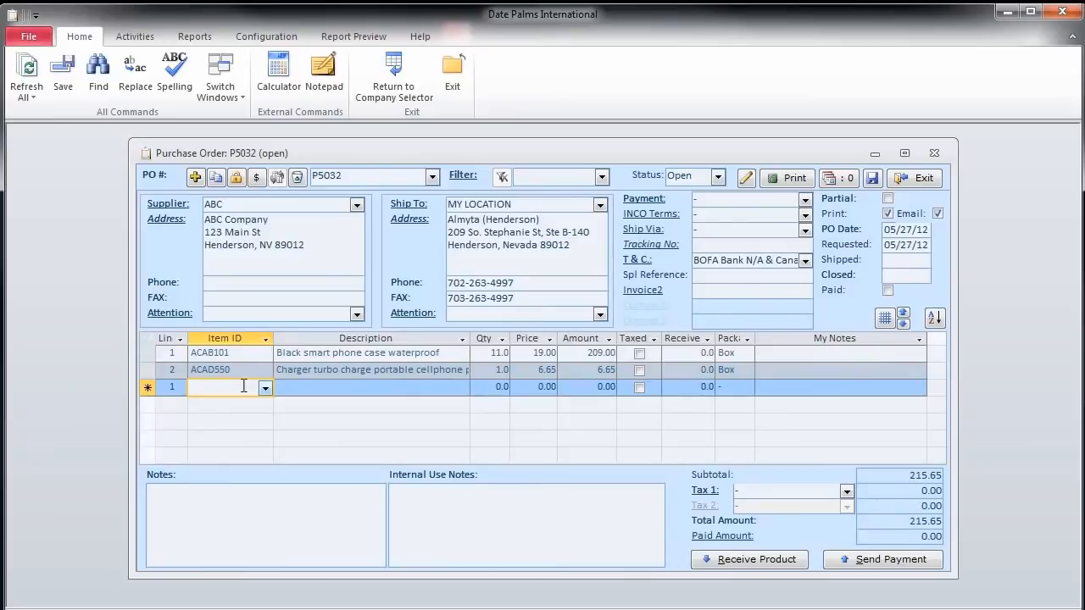
Open the inventory items from the empty order line, search for "receiver", copy the ID of item CRJV210, and return to the order
double_click(244, 386)
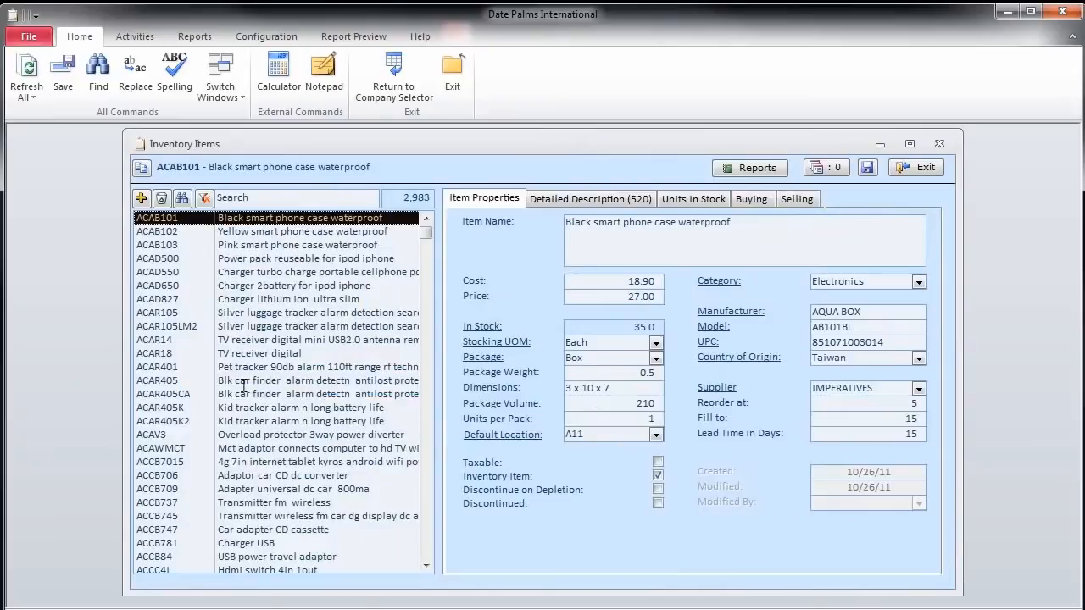
left_click(244, 198)
type("receiver")
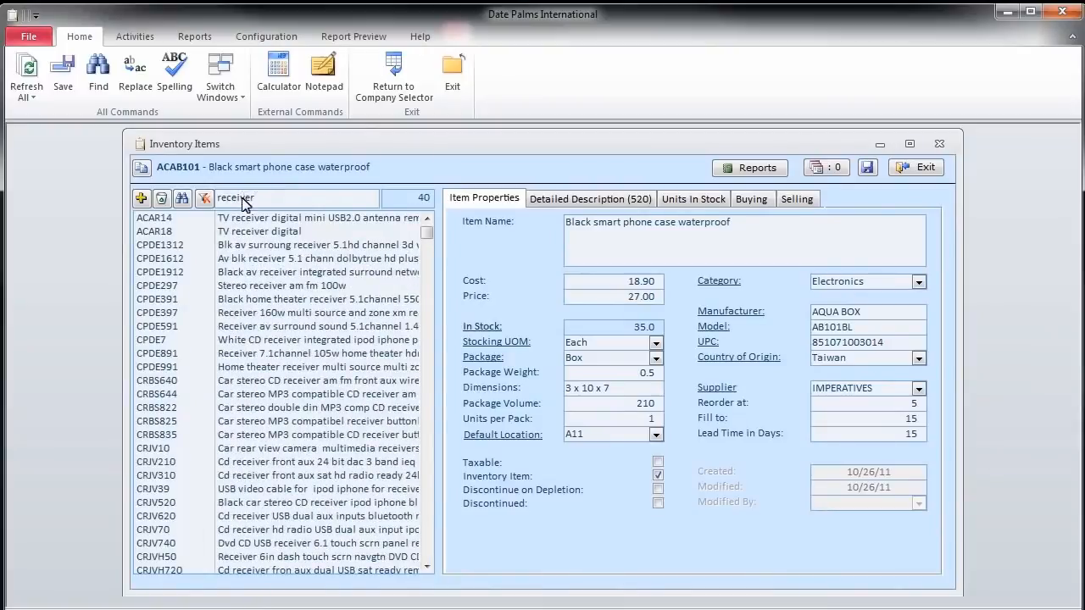
left_click(262, 469)
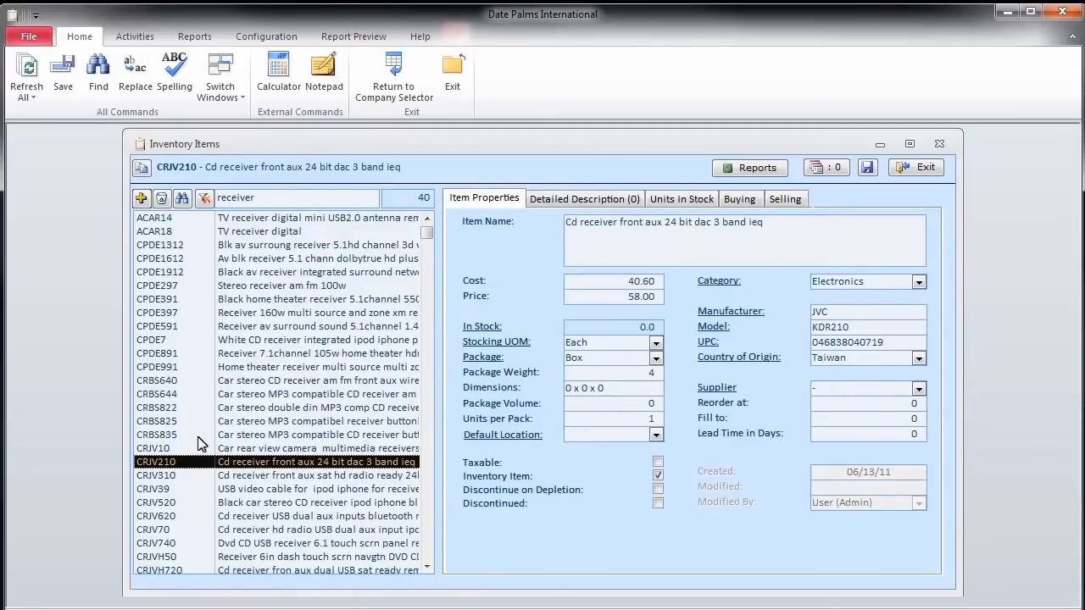
left_click(142, 173)
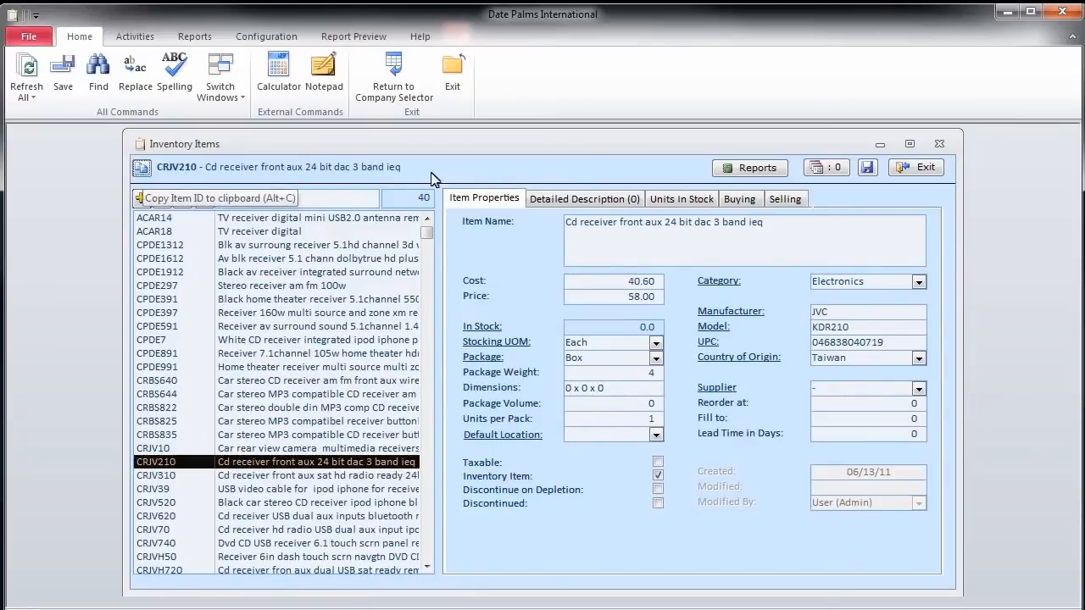
left_click(911, 167)
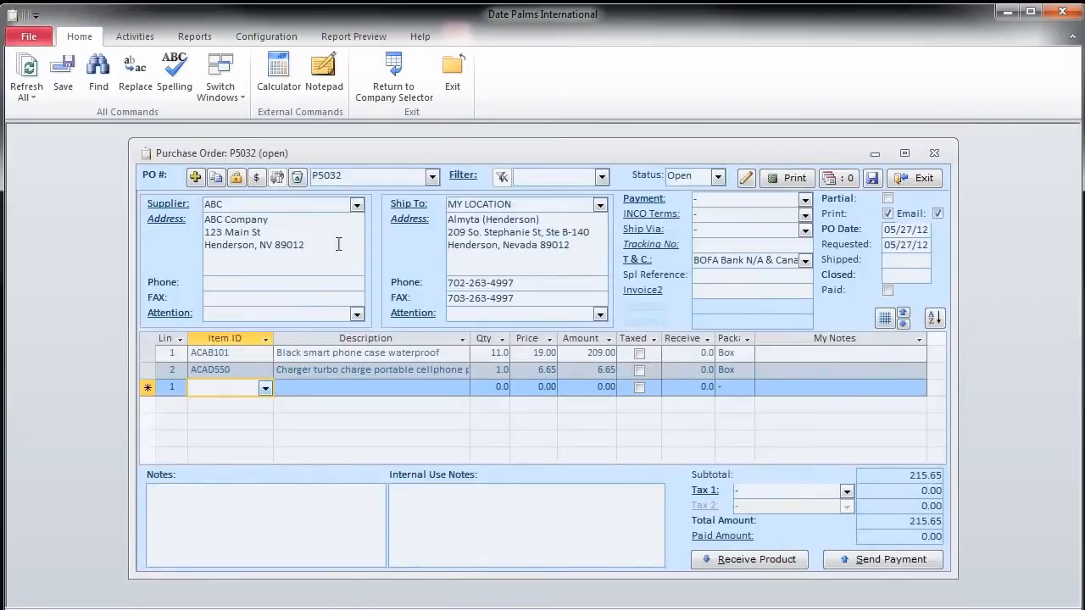
Paste the copied item ID CRJV210 into the third order line and commit it so the item details fill in
right_click(230, 385)
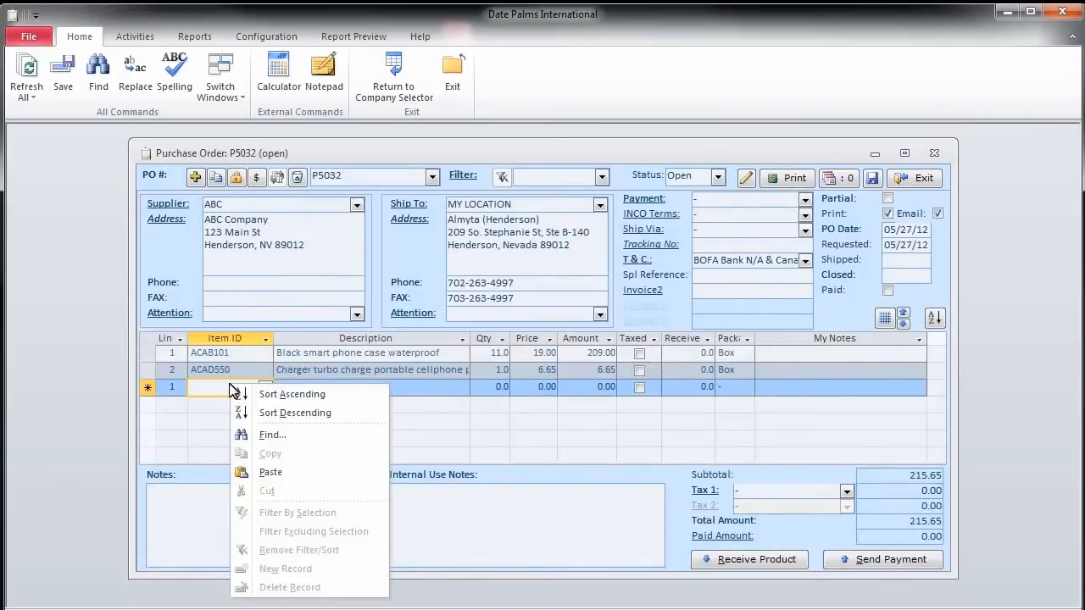
left_click(280, 473)
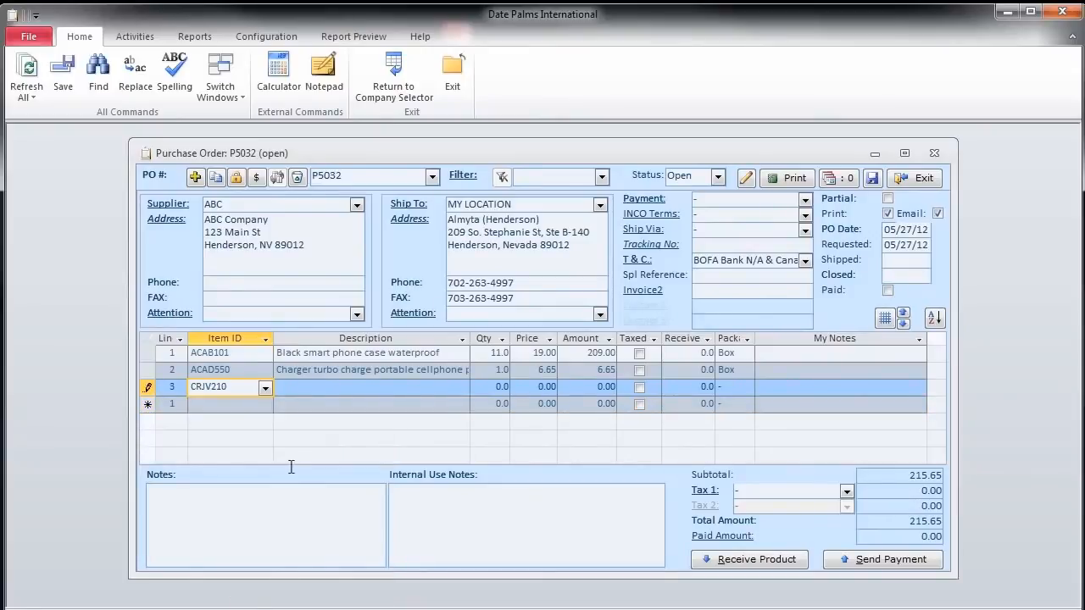
left_click(318, 389)
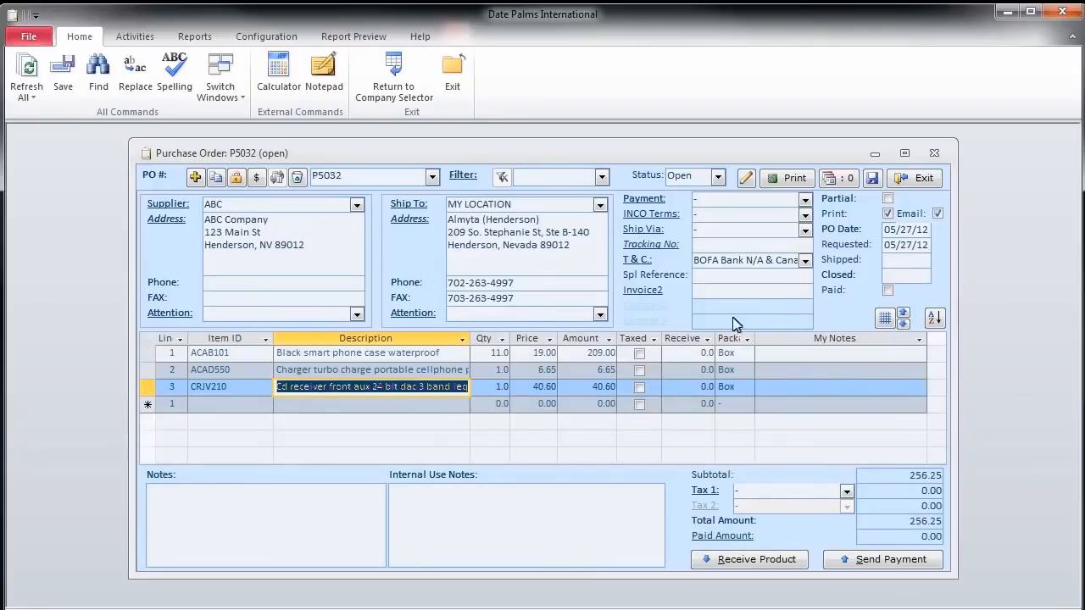
Preview the Purchase Order or Request for Quotation Form, enlarge it to check the addresses, line items and totals, and close the preview
left_click(795, 178)
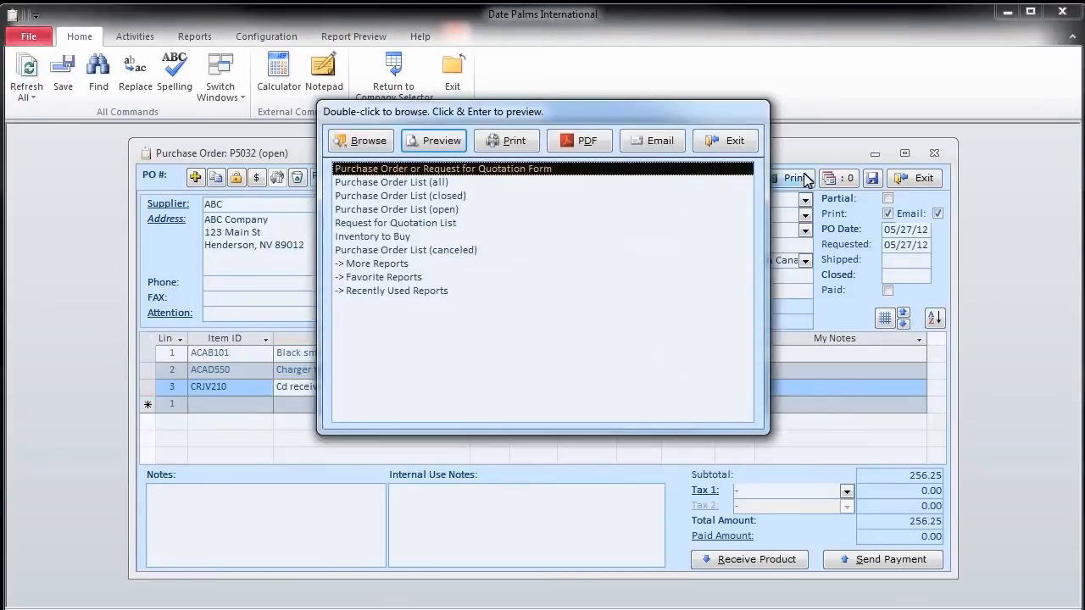
left_click(437, 144)
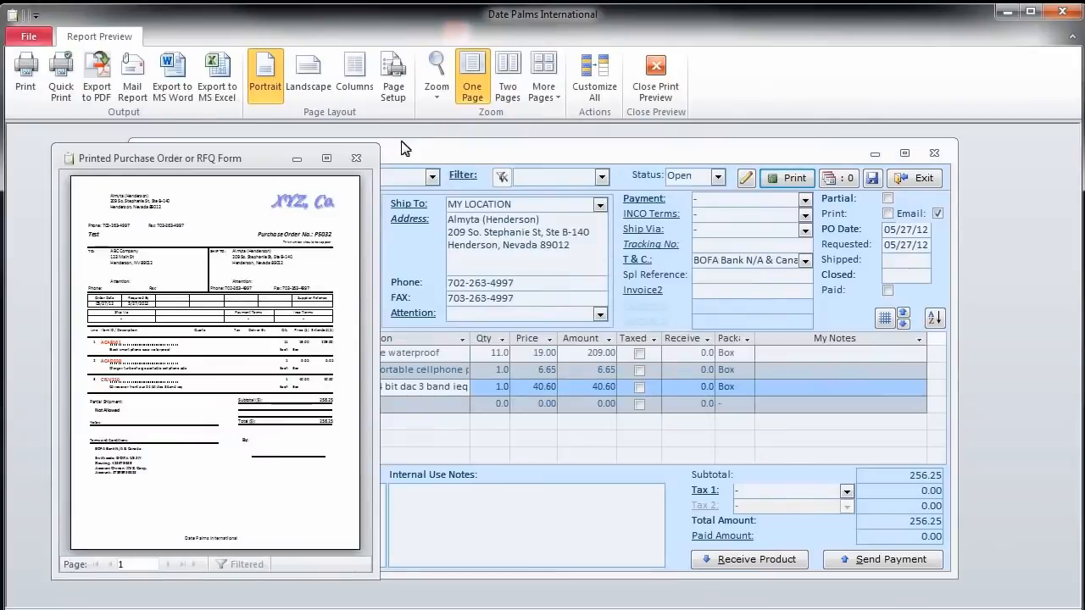
double_click(244, 159)
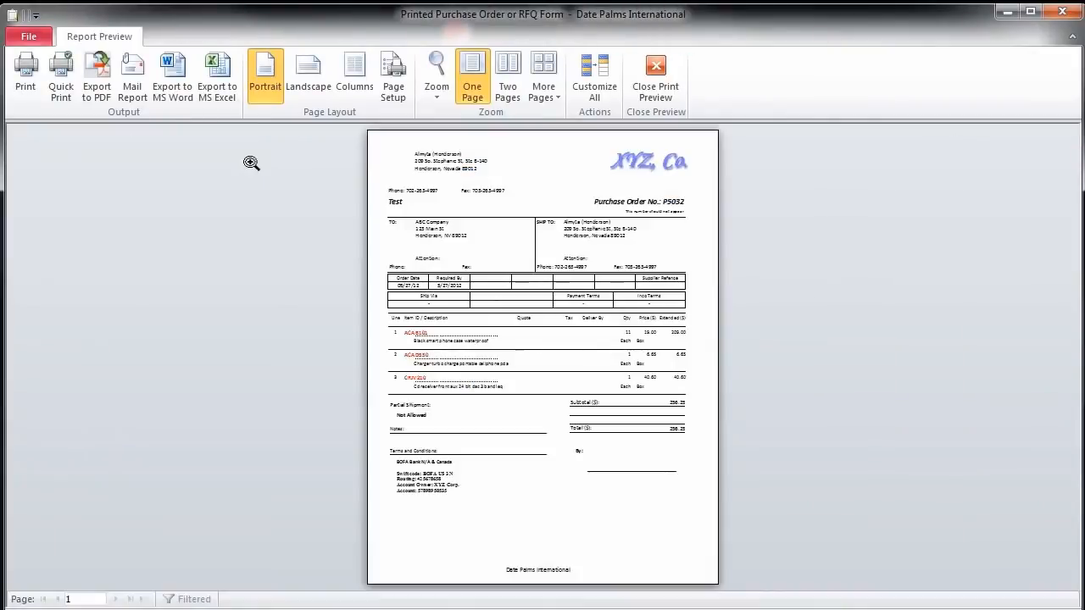
left_click(502, 161)
scroll(502, 161, "down", 2)
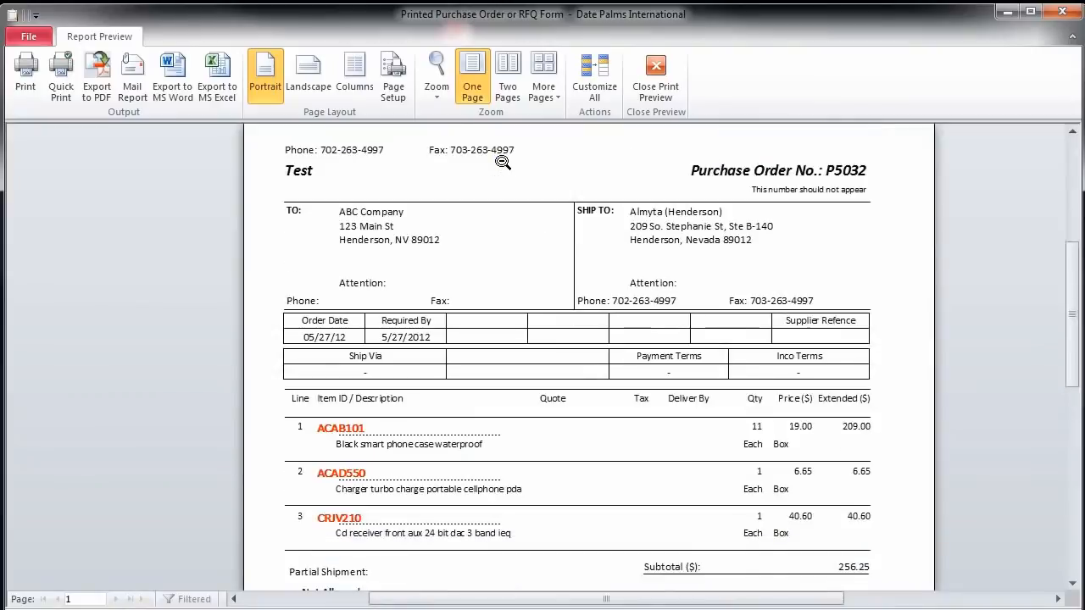
scroll(502, 161, "down", 1)
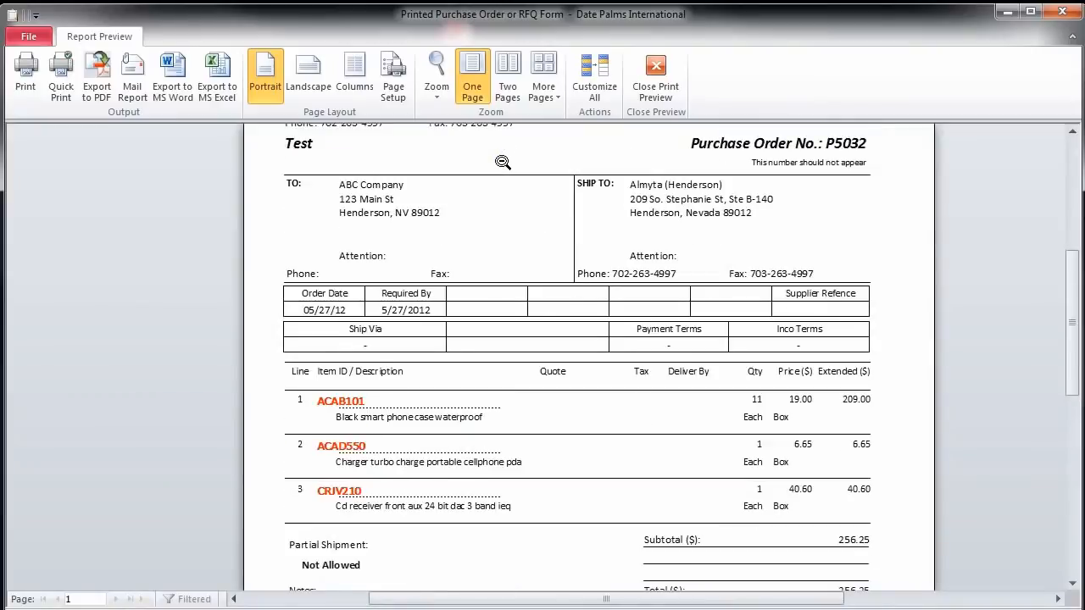
scroll(502, 161, "down", 1)
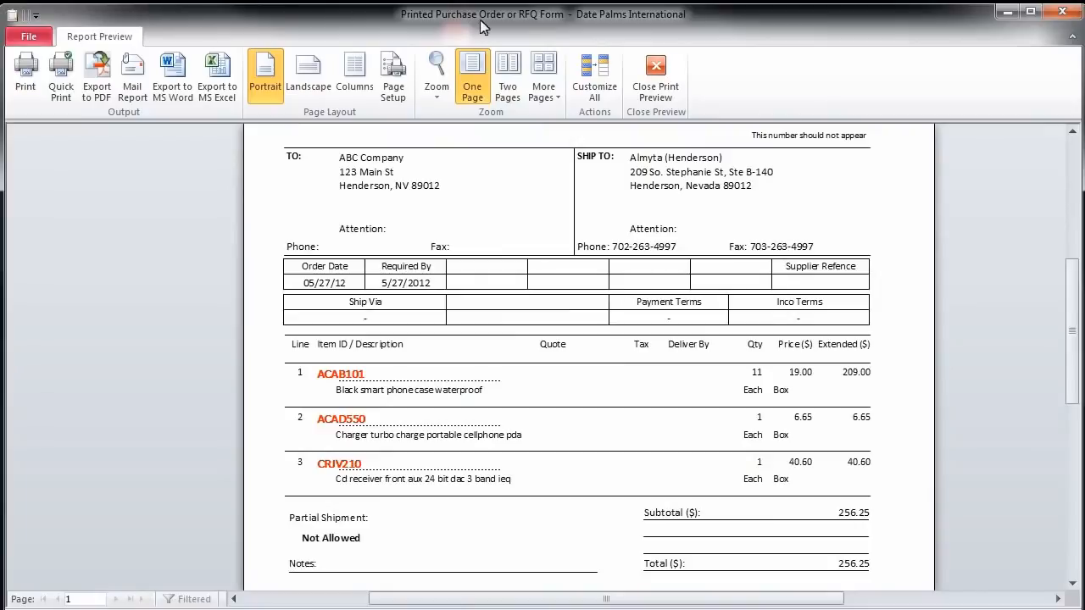
left_click(655, 78)
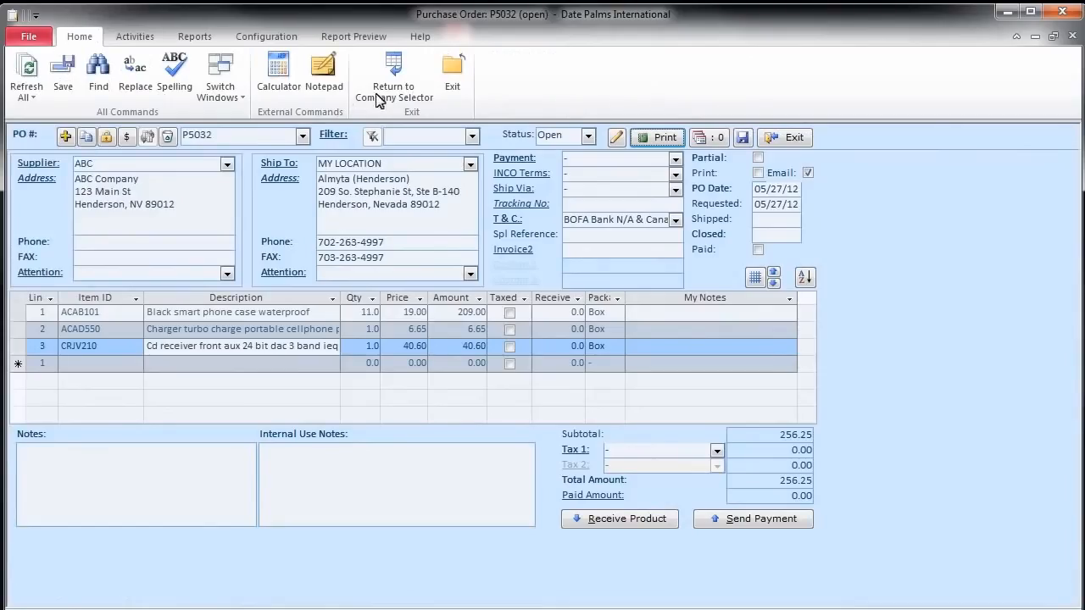
Try cancelling the purchase order without confirming it, and restore the maximized order window to its smaller size
left_click(169, 138)
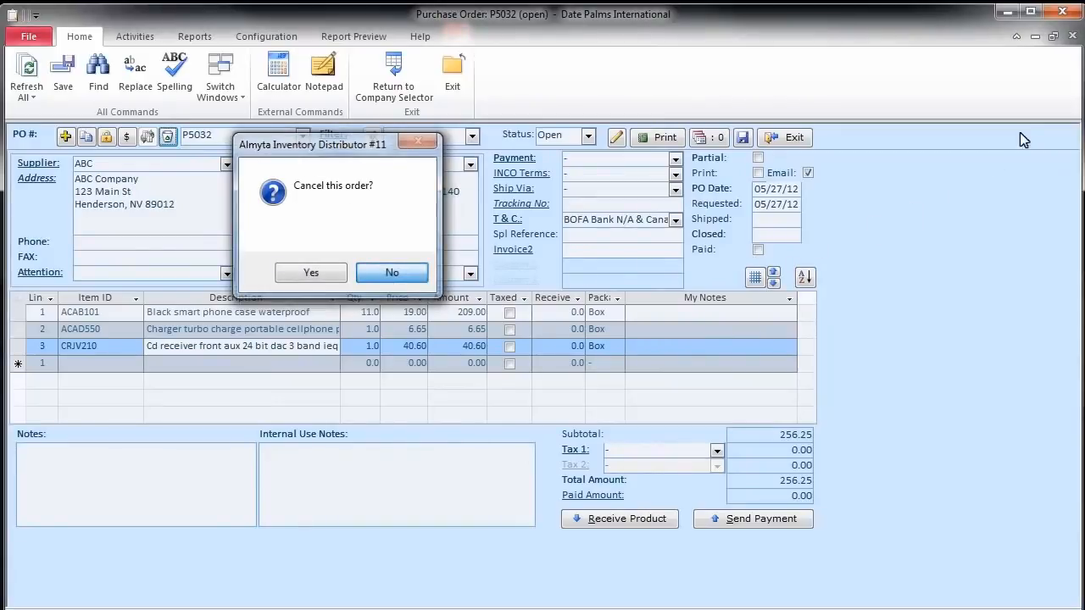
left_click(1053, 36)
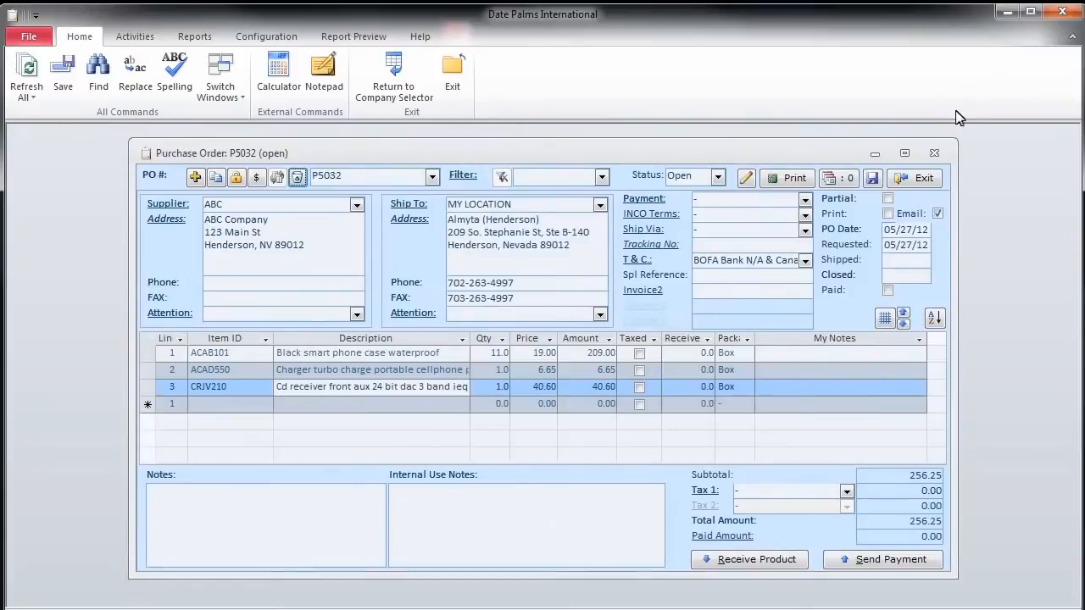
Send the supplier a payment for the full 256.25 due on the purchase order, save it, and close the order window
left_click(895, 563)
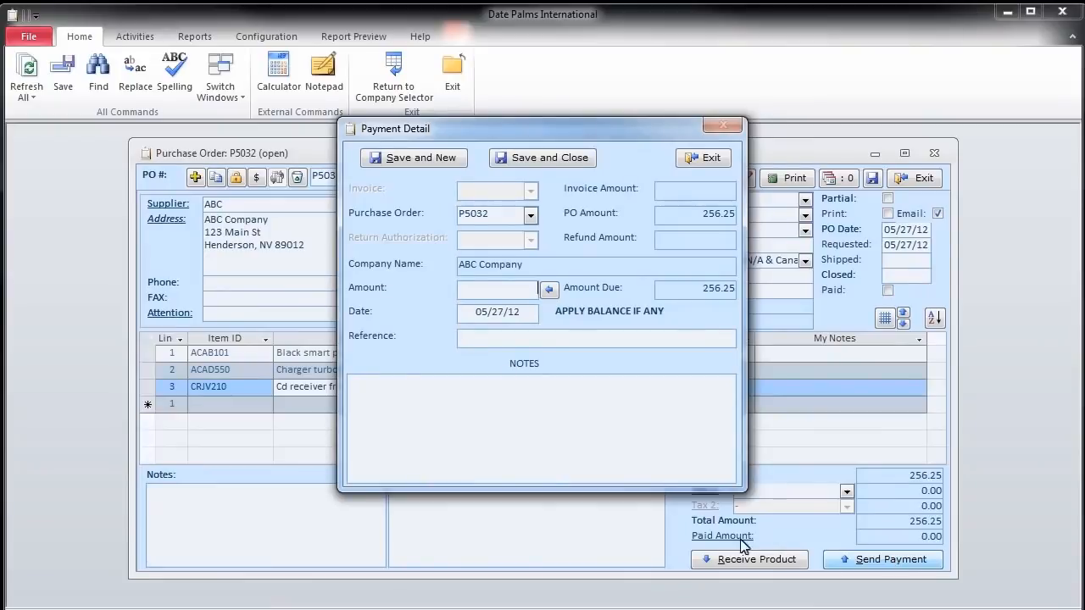
left_click(549, 289)
left_click(532, 164)
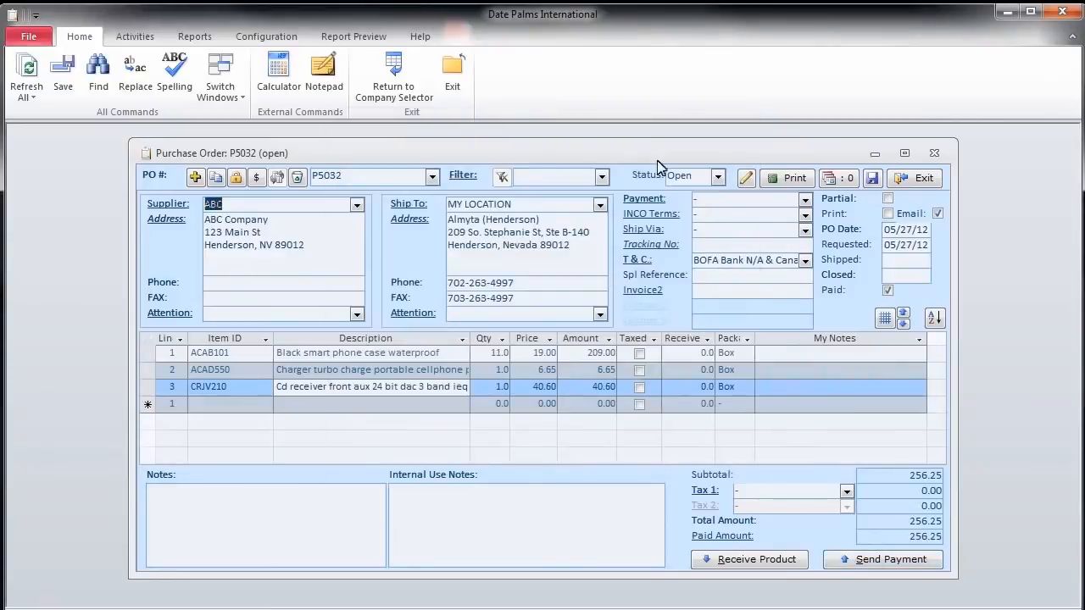
left_click(931, 154)
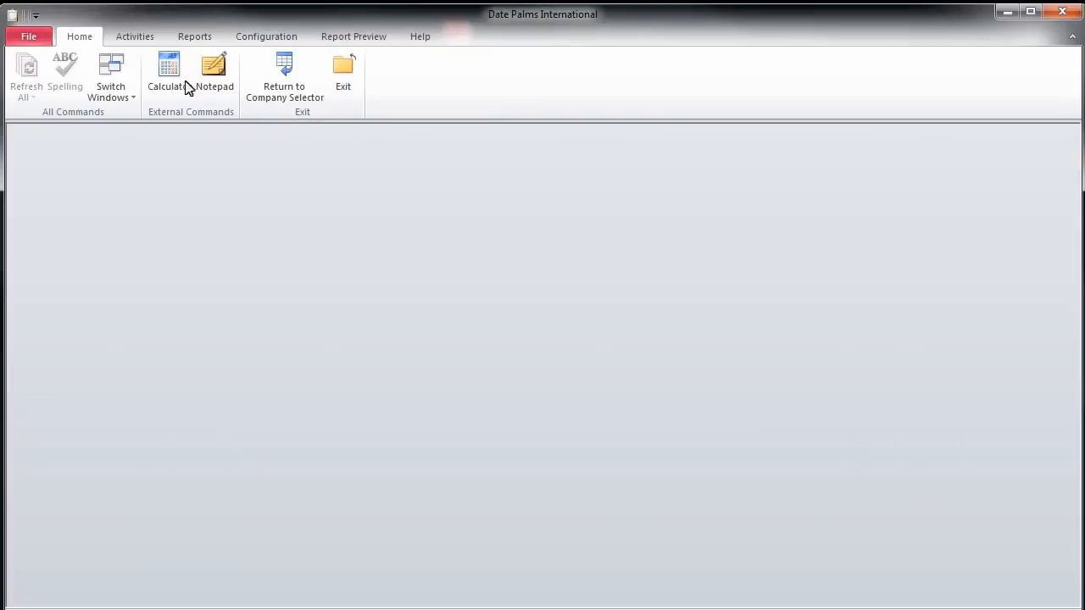
Start a purchase order receipt and choose the ABC Company order to load its items
left_click(146, 39)
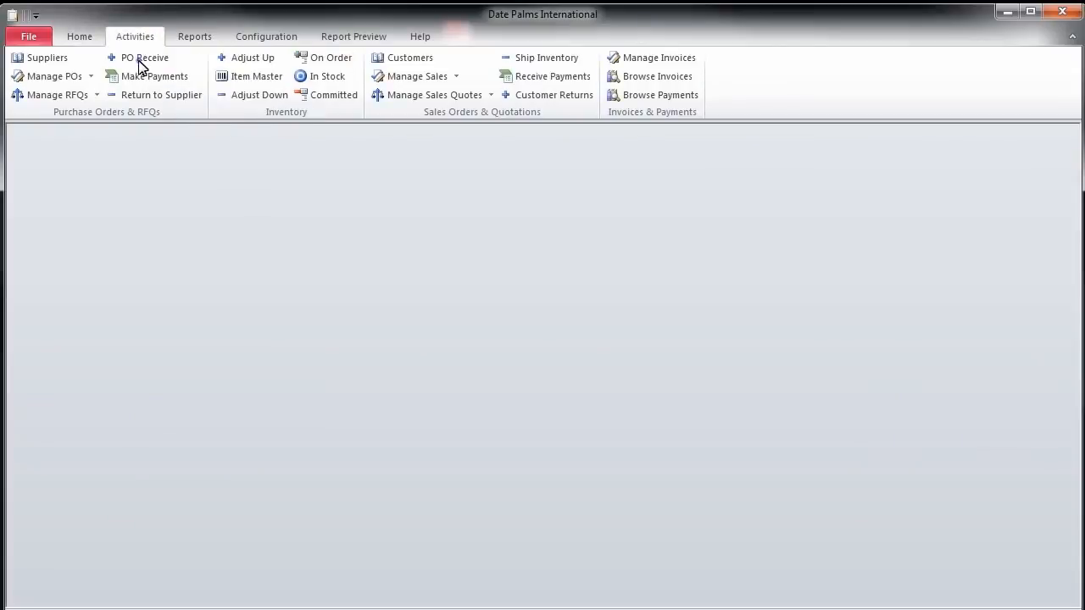
left_click(139, 64)
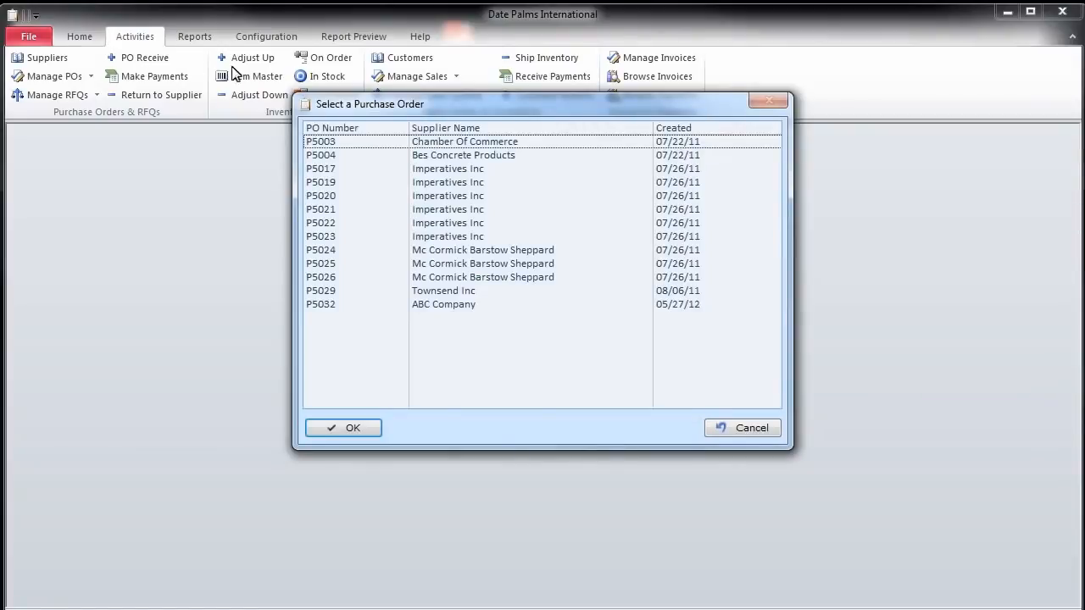
left_click(463, 305)
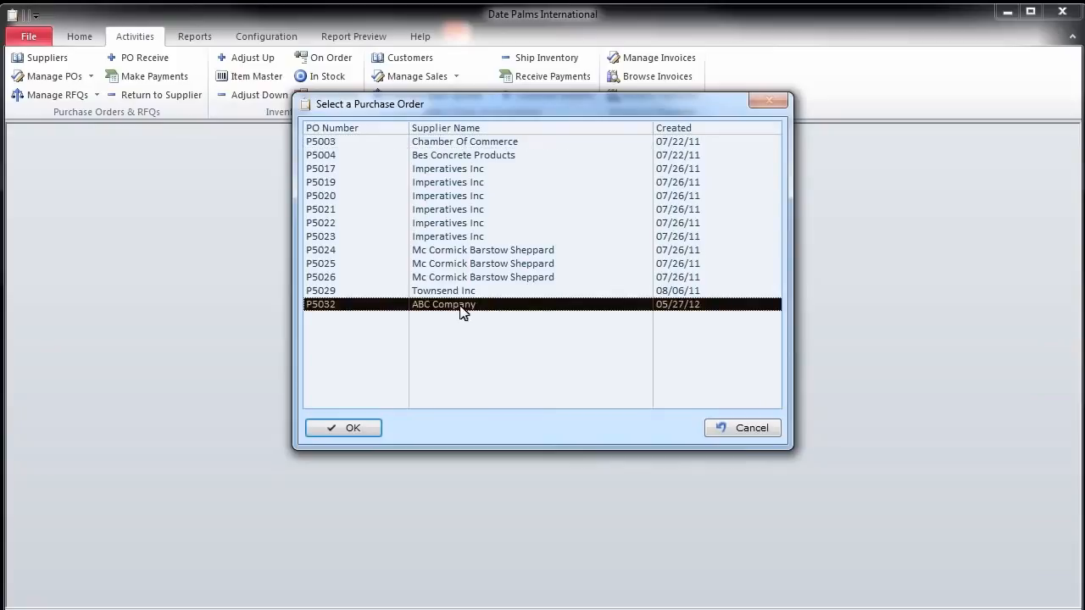
double_click(463, 305)
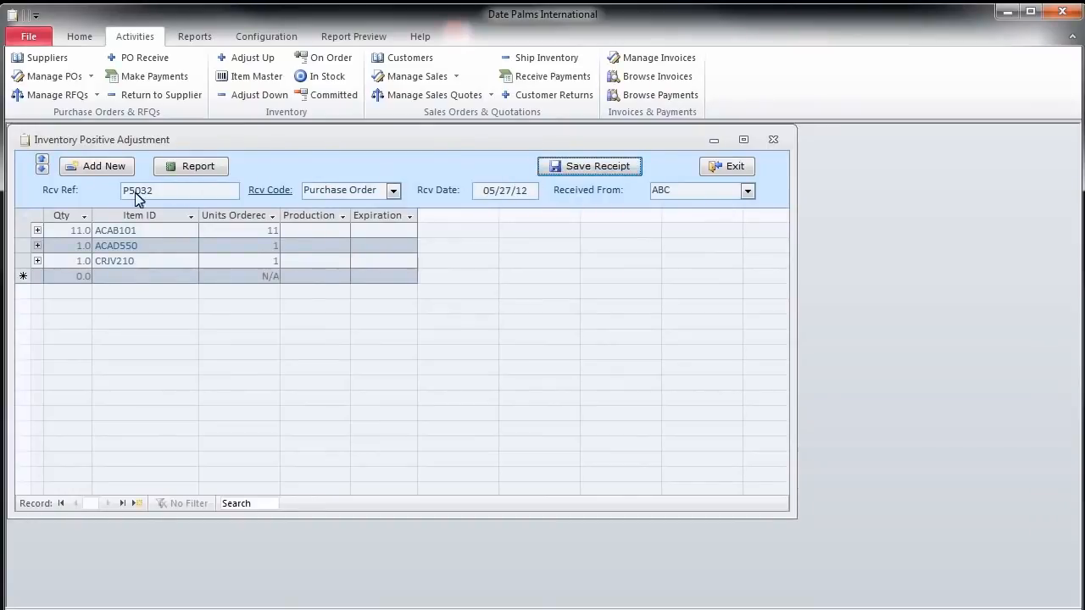
Expand received item ACAD550 and assign its unit to location A12 with serial 12345
left_click(36, 246)
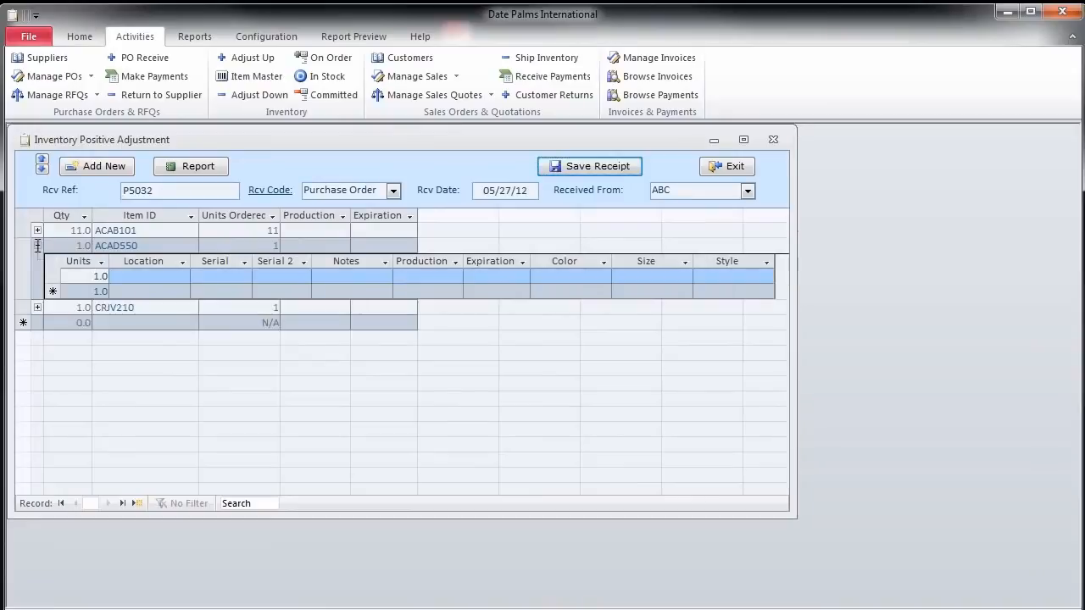
left_click(124, 276)
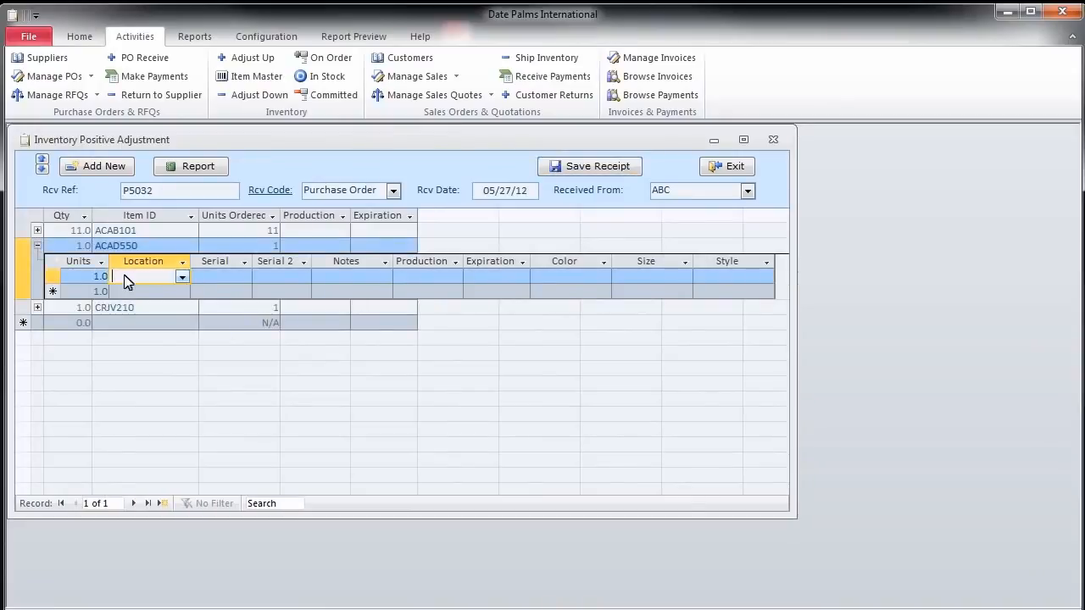
left_click(182, 278)
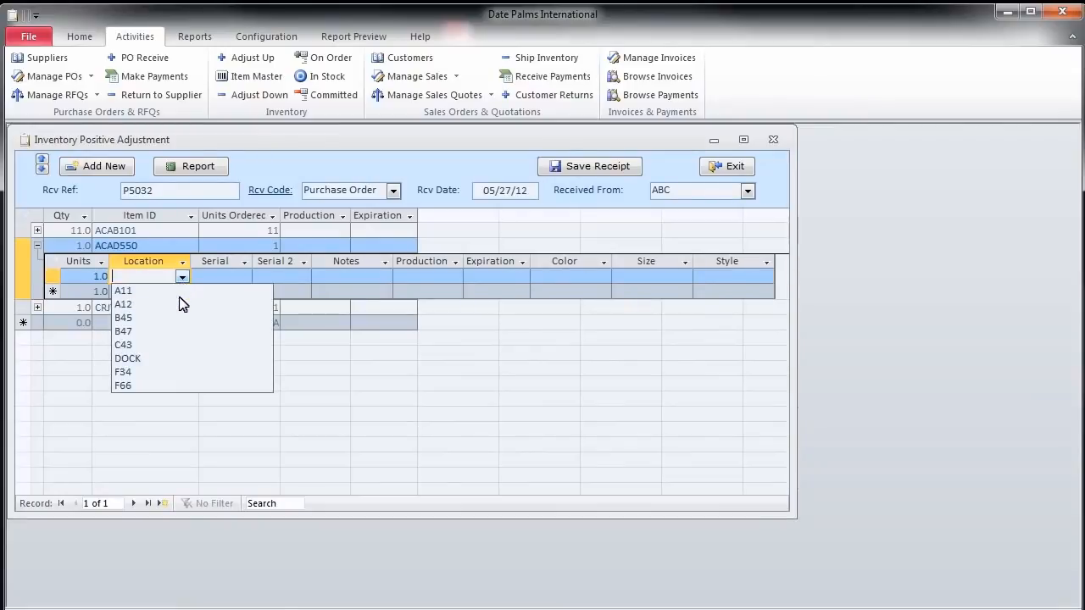
left_click(181, 300)
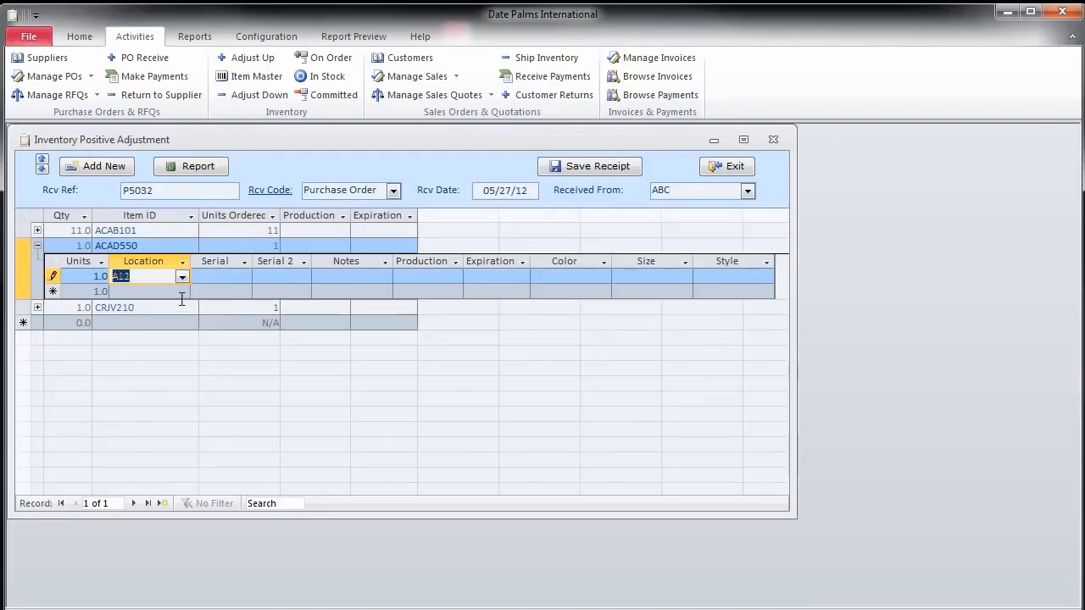
left_click(199, 278)
type("12345")
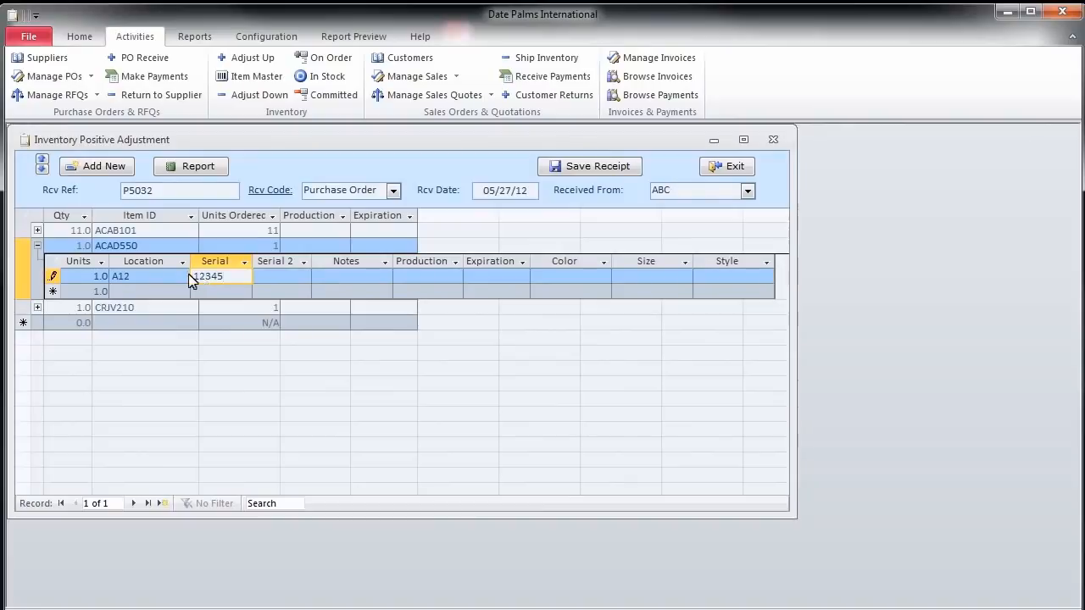
Expand received item CRJV210 and assign its unit to location B47
left_click(38, 308)
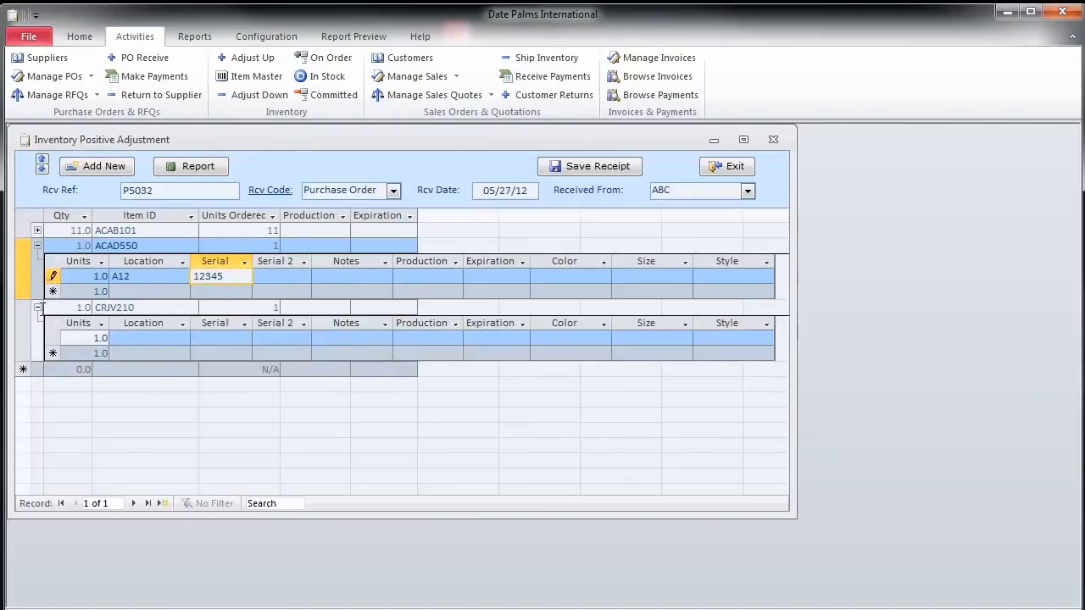
left_click(124, 336)
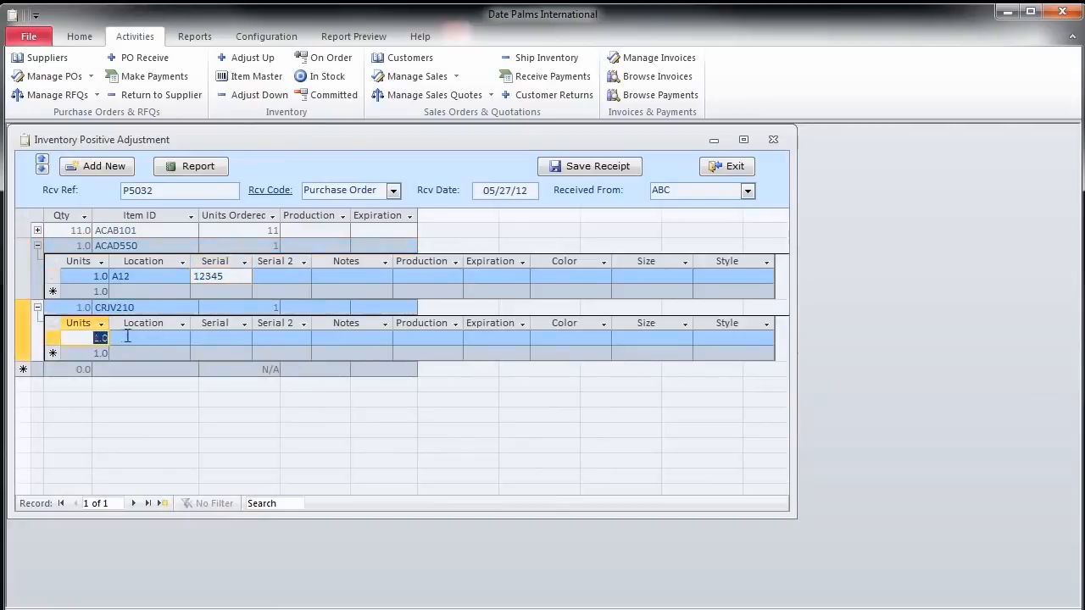
left_click(181, 338)
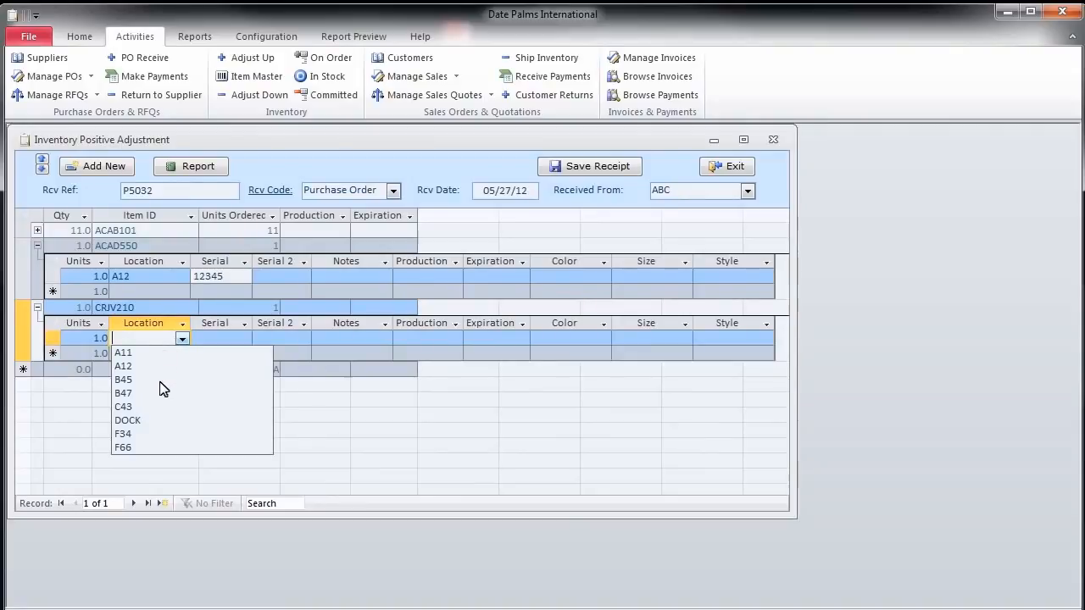
left_click(210, 393)
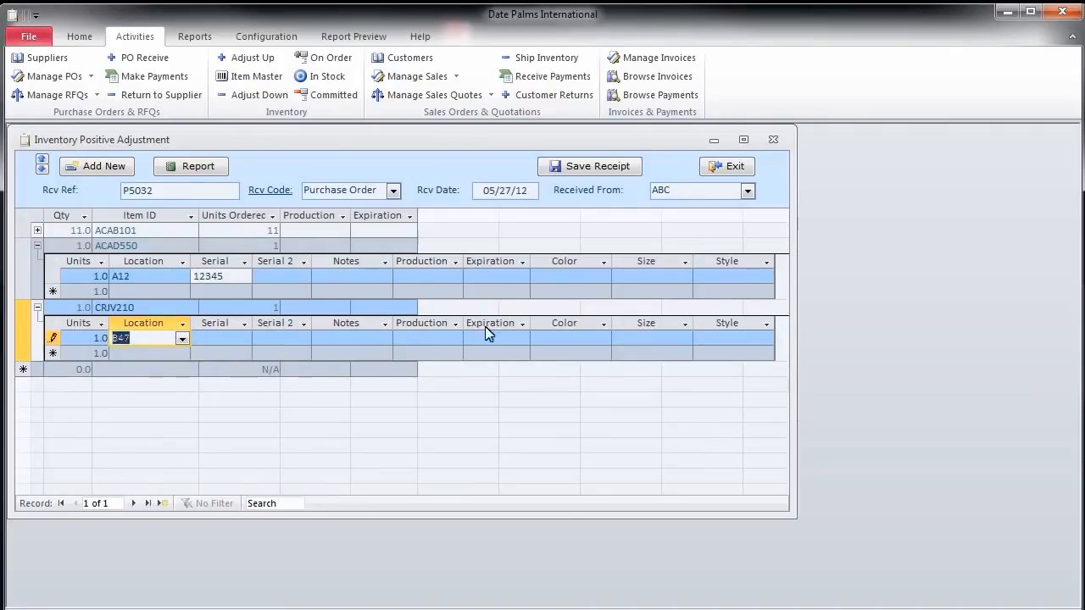
Save the receipt of the ordered items, confirm it, and agree to close the purchase order
left_click(585, 168)
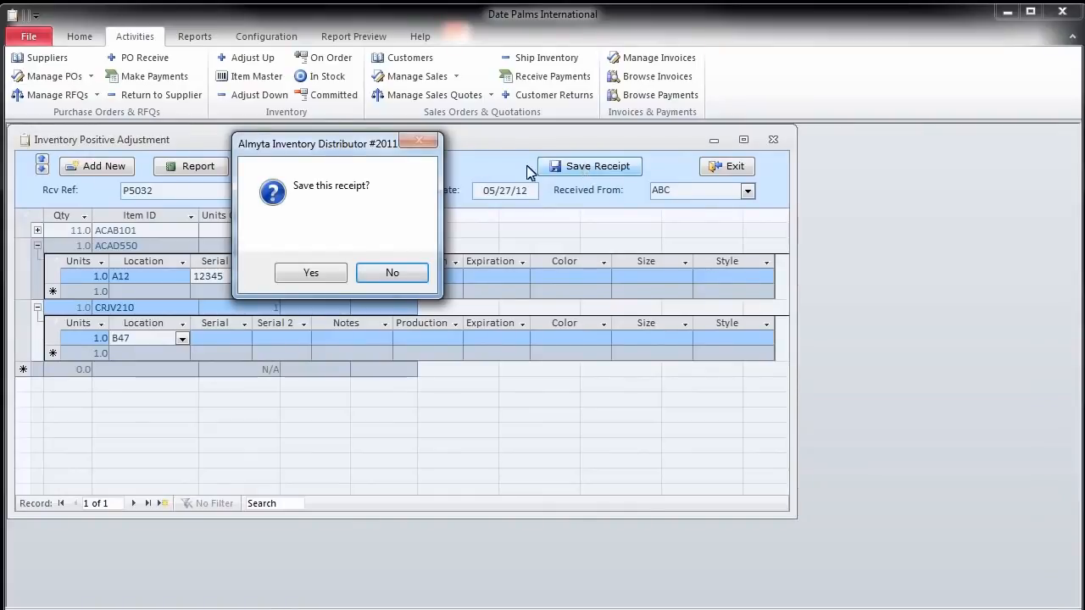
left_click(314, 272)
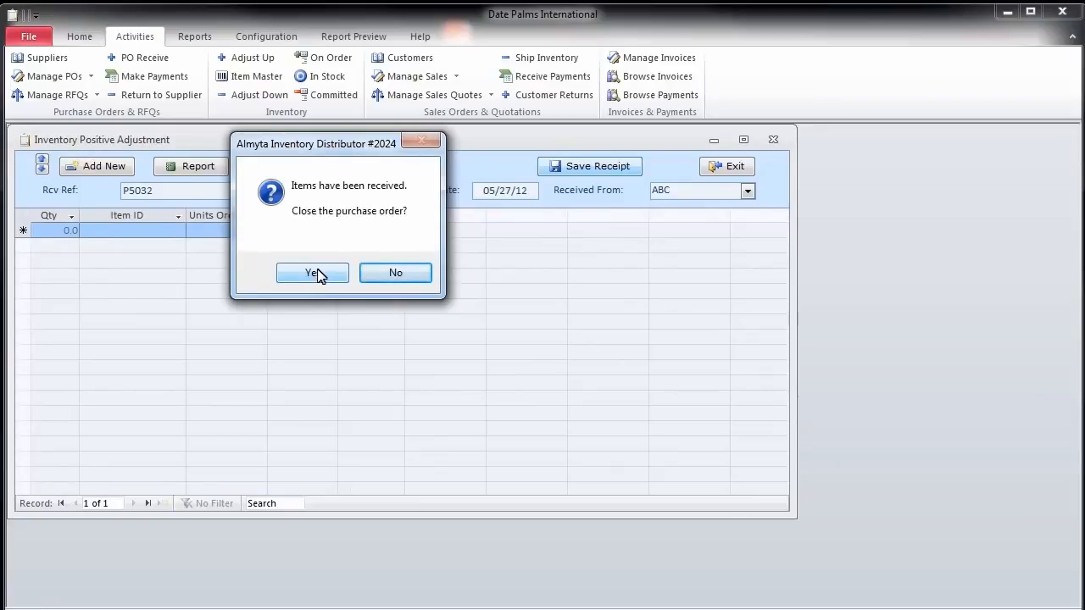
left_click(314, 272)
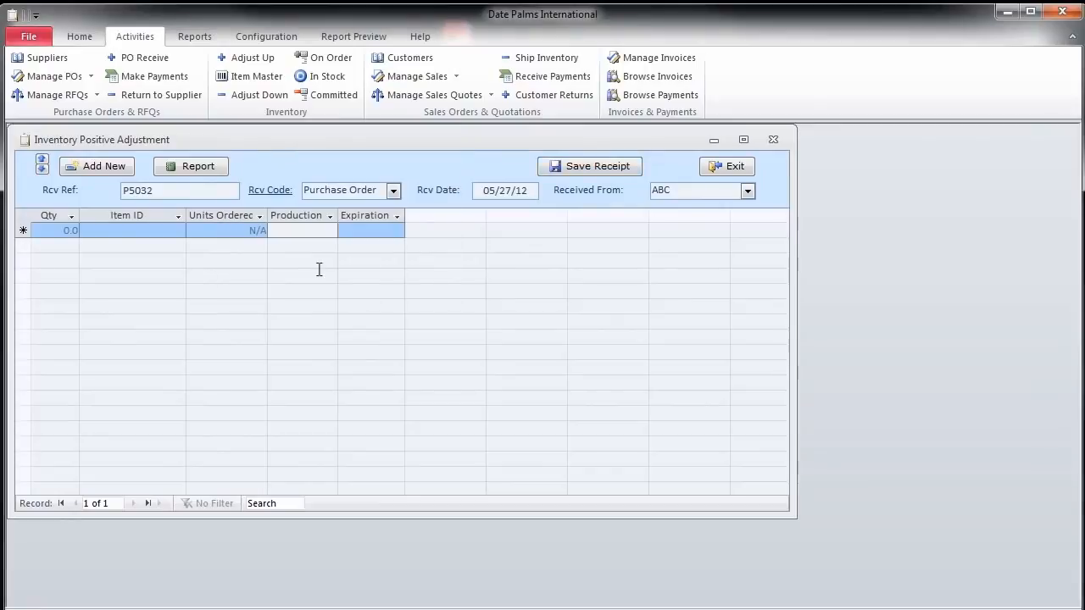